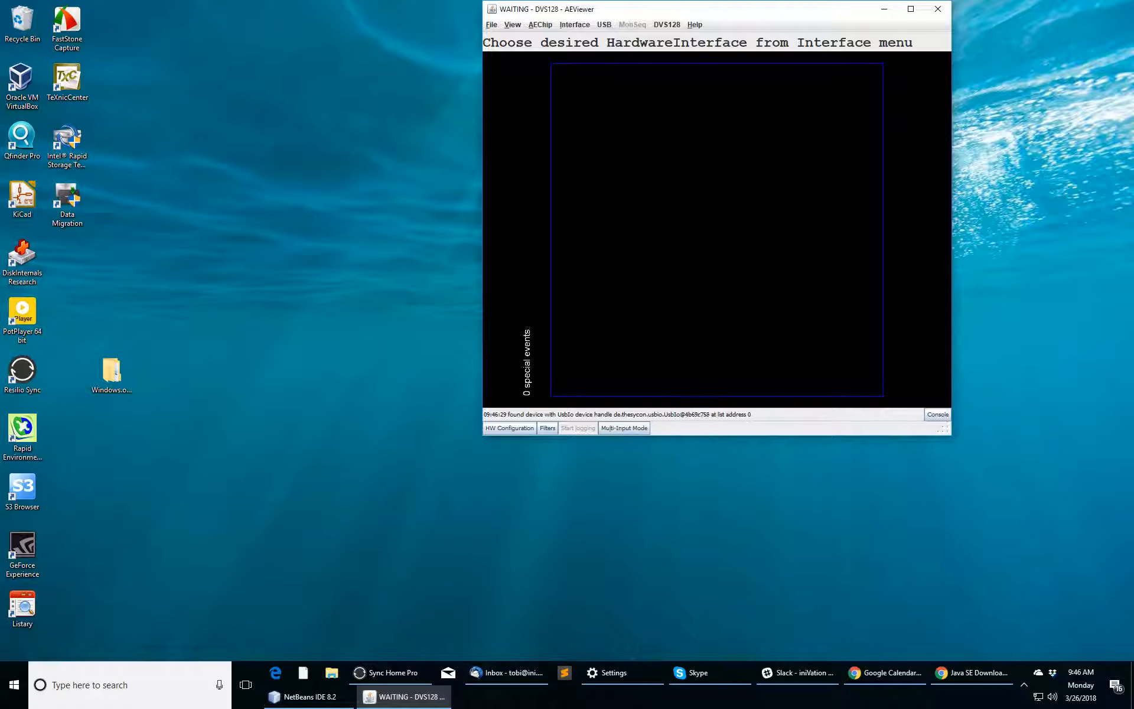
Step: Reposition the AEViewer window and show the interface list containing DVS128-V1 0131 (#0)
{"action": "left_click_drag", "start_coordinate": [709, 9], "coordinate": [644, 90]}
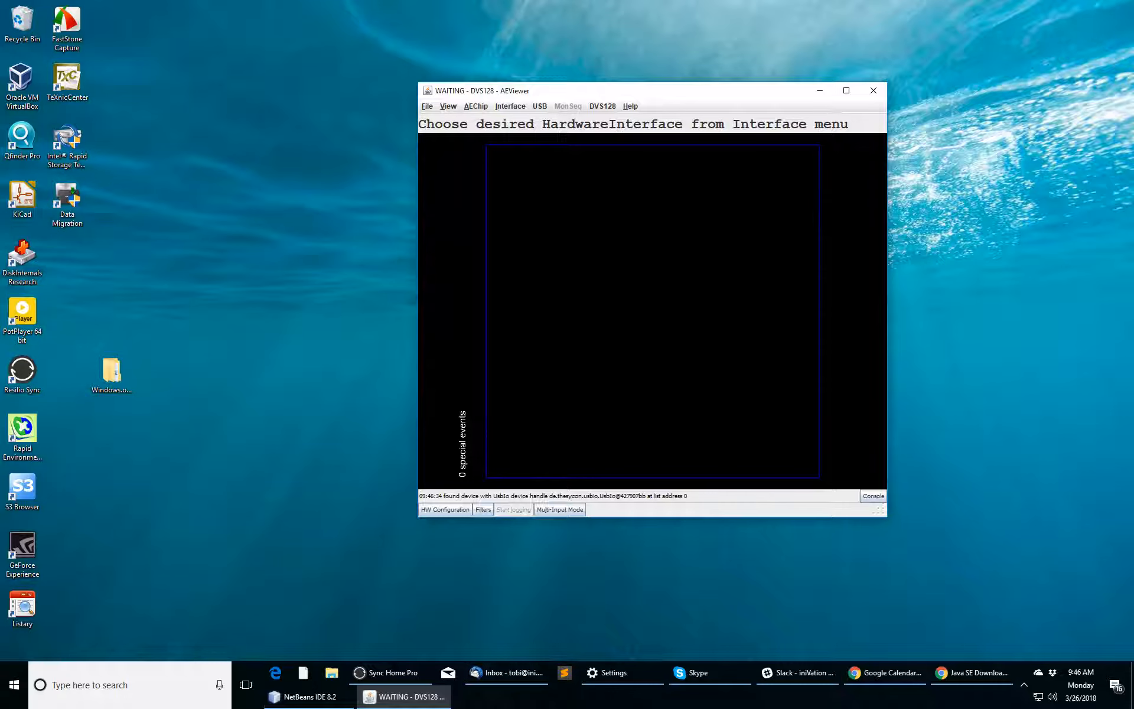
{"action": "left_click_drag", "start_coordinate": [644, 90], "coordinate": [642, 72]}
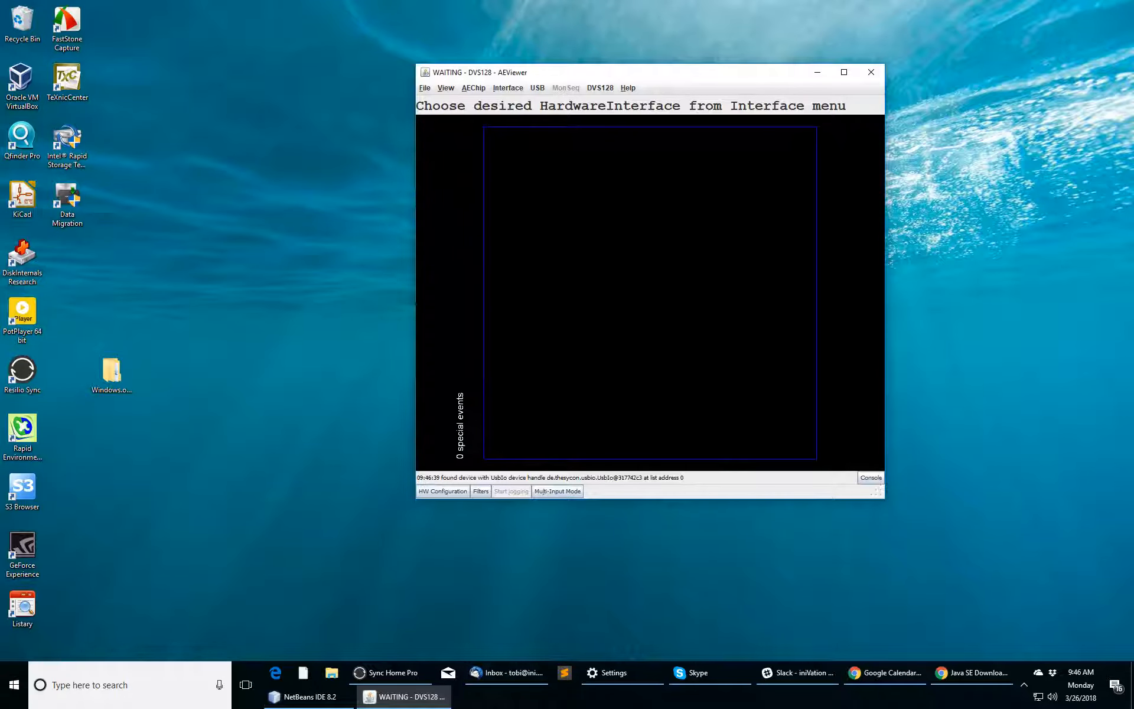
{"action": "left_click", "coordinate": [508, 88]}
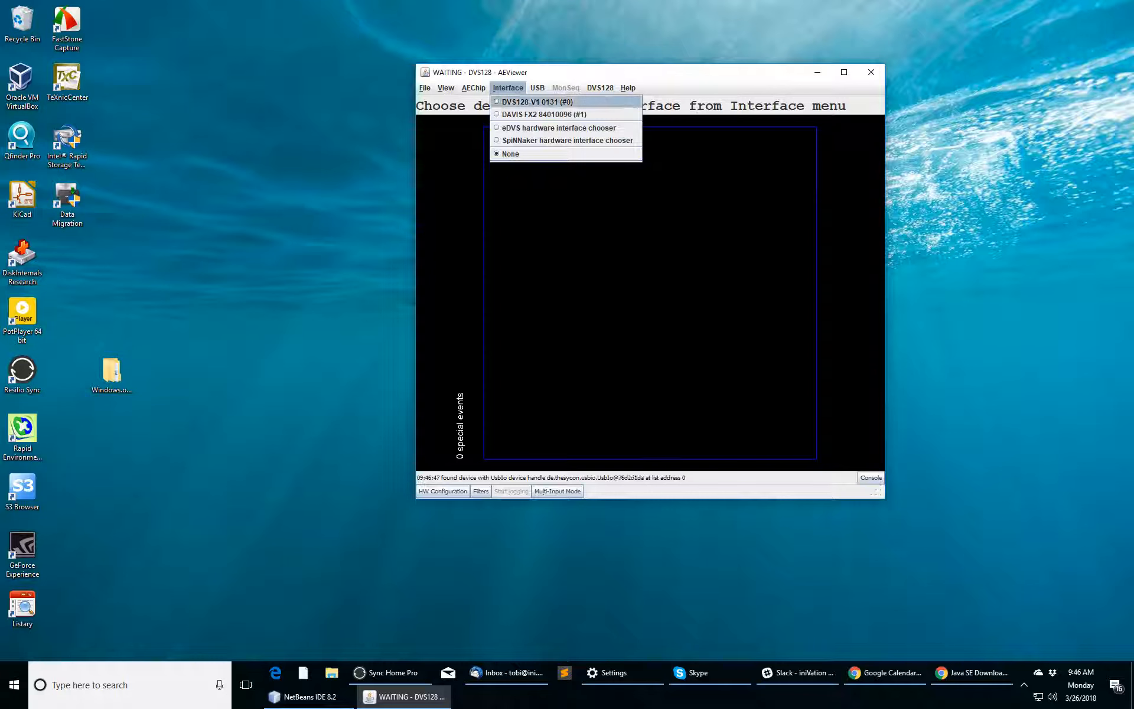
Step: Select the DVS128 interface, confirm DVS128 as the chip, and set colour mode to GrayLevel
{"action": "key", "text": "Left"}
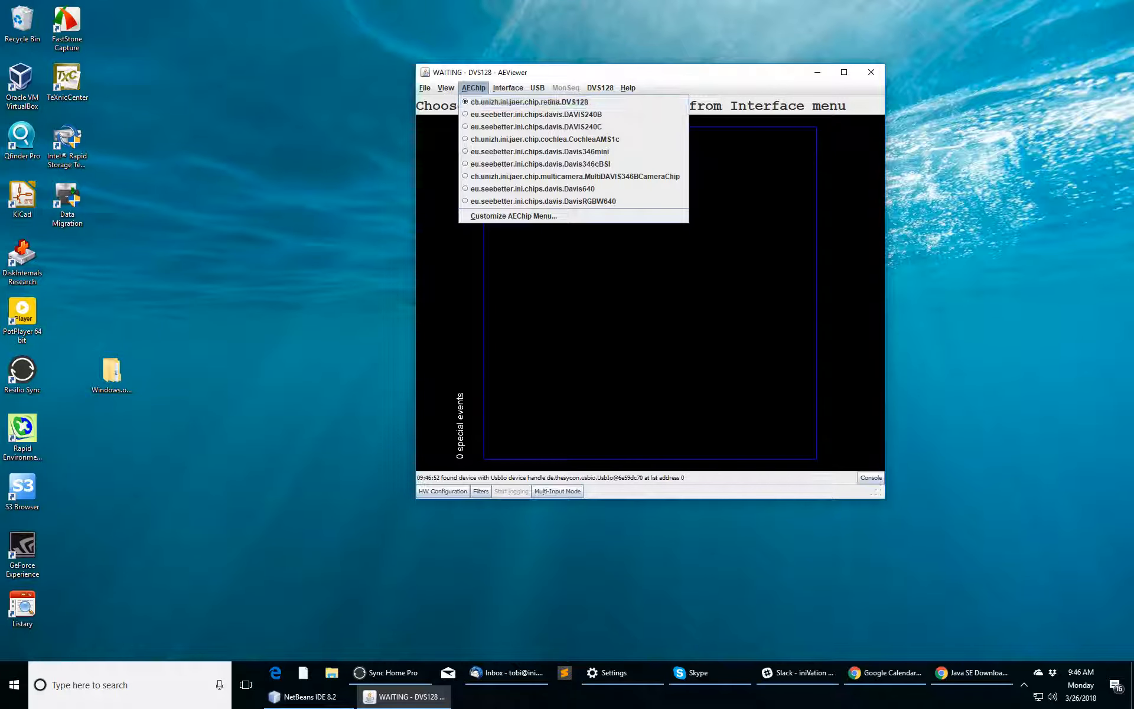
{"action": "key", "text": "Escape"}
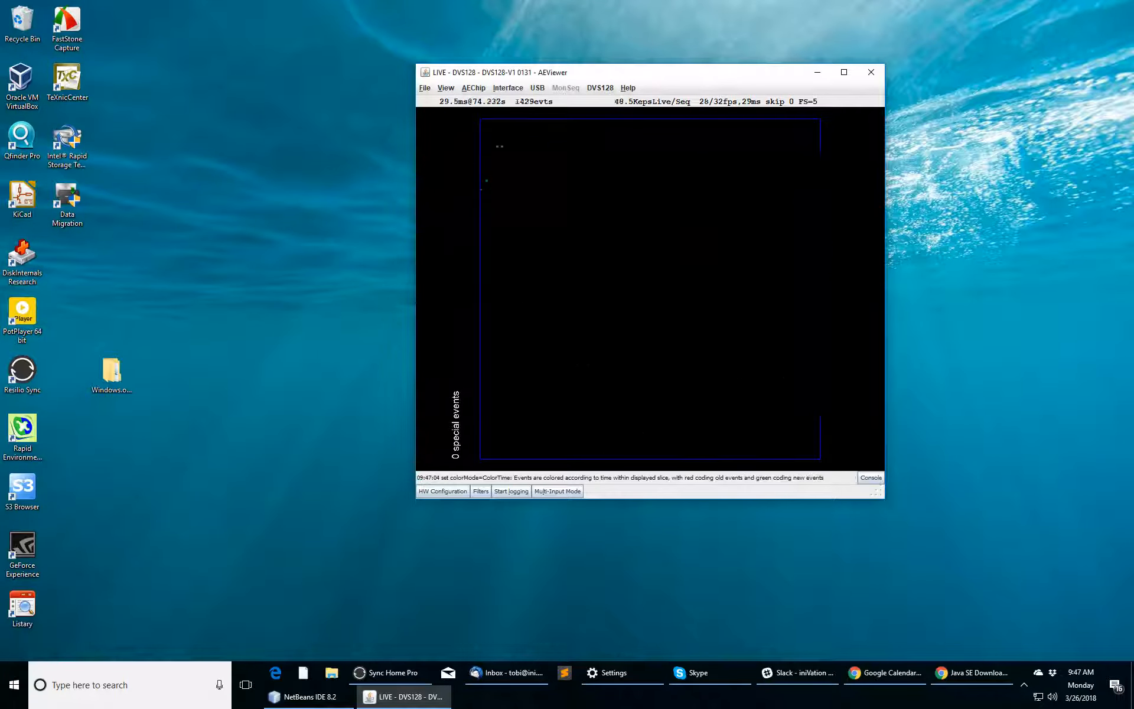
{"action": "key", "text": "c"}
{"action": "key", "text": "c"}
{"action": "key", "text": "c"}
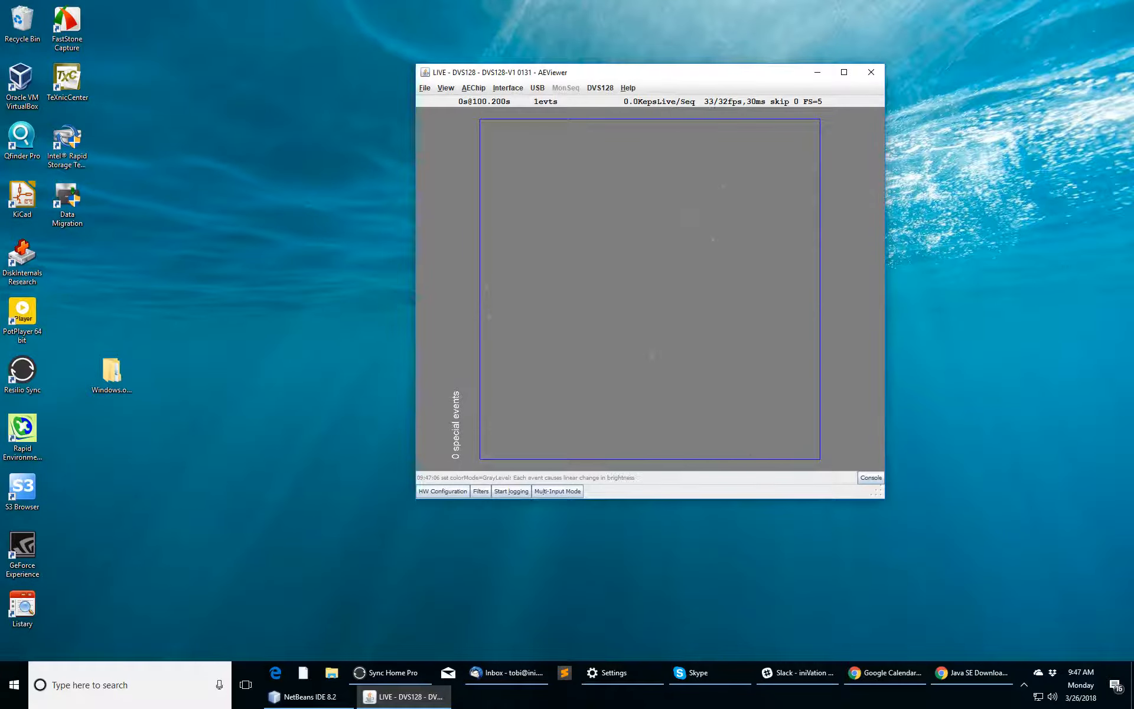
Step: Open the HW Configuration Biases window and arrange it narrower, left of the live viewer
{"action": "left_click", "coordinate": [443, 491]}
{"action": "left_click_drag", "start_coordinate": [295, 255], "coordinate": [255, 121]}
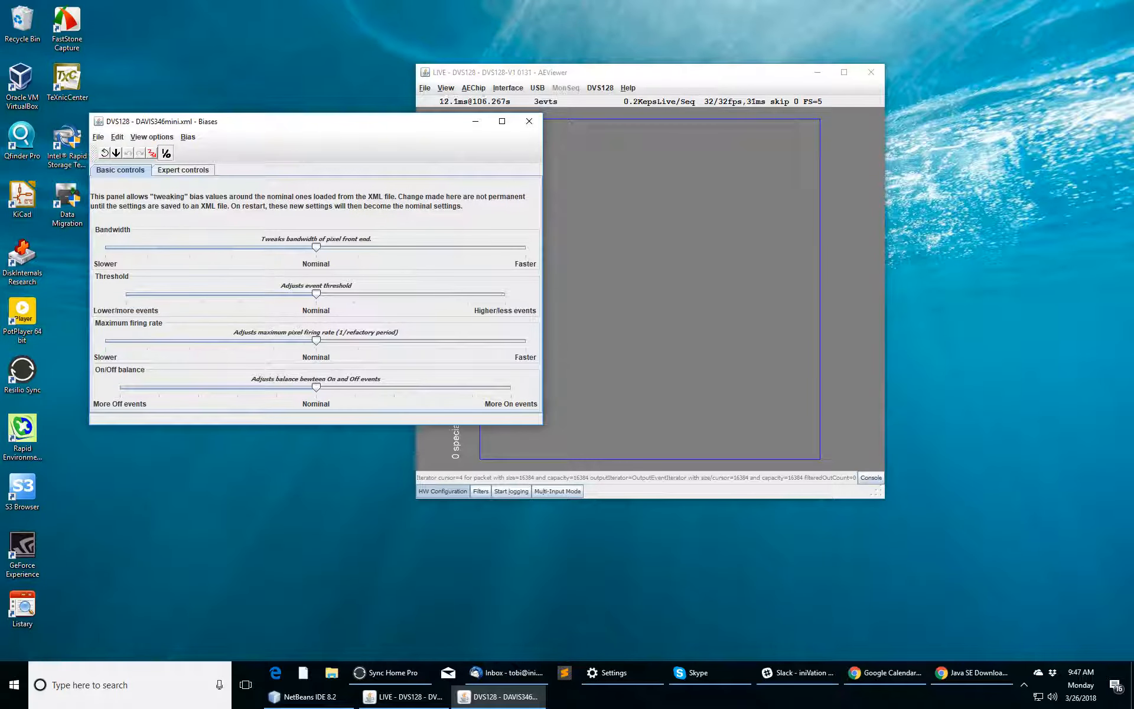
{"action": "left_click_drag", "start_coordinate": [543, 266], "coordinate": [407, 266]}
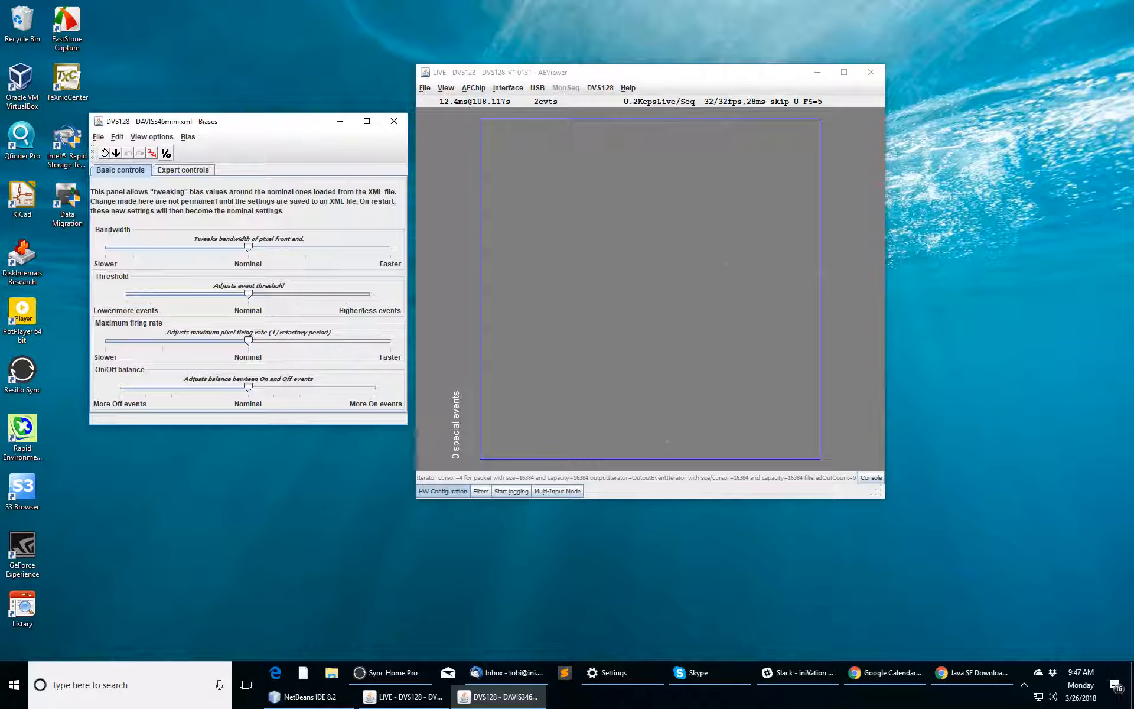
{"action": "left_click_drag", "start_coordinate": [615, 72], "coordinate": [794, 65]}
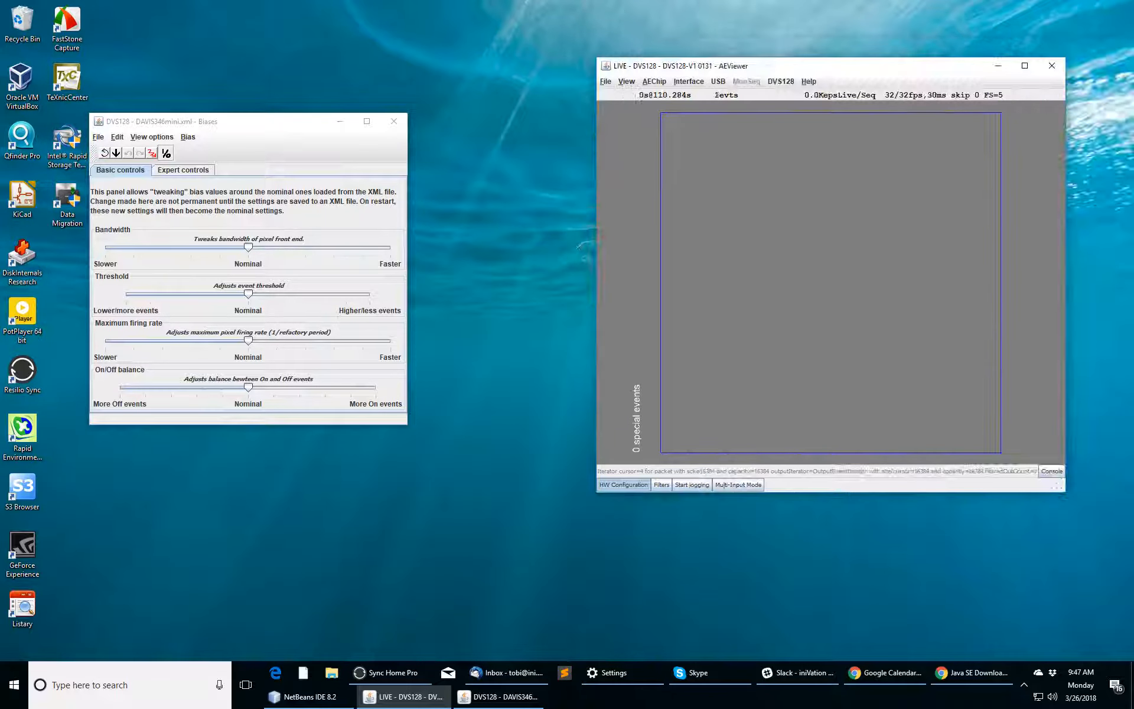
Step: Glance at Expert bias controls, return to Basic sliders, and enlarge the Biases panel
{"action": "left_click", "coordinate": [183, 169]}
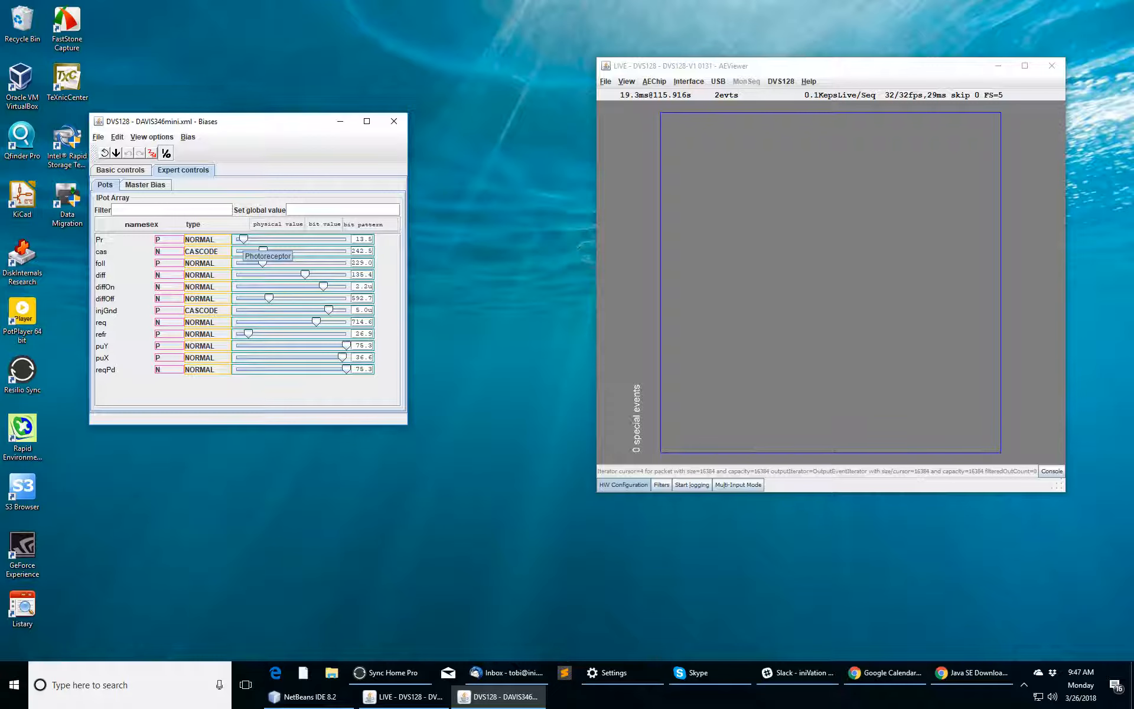
{"action": "left_click", "coordinate": [120, 170]}
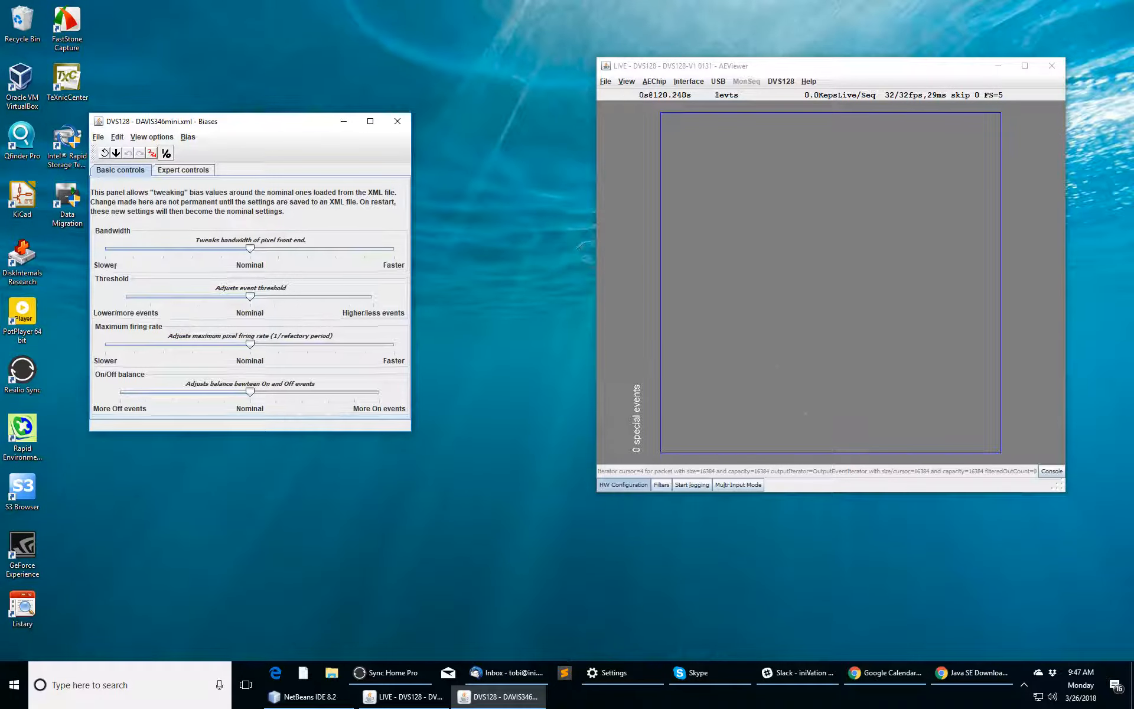
{"action": "left_click_drag", "start_coordinate": [406, 424], "coordinate": [548, 482]}
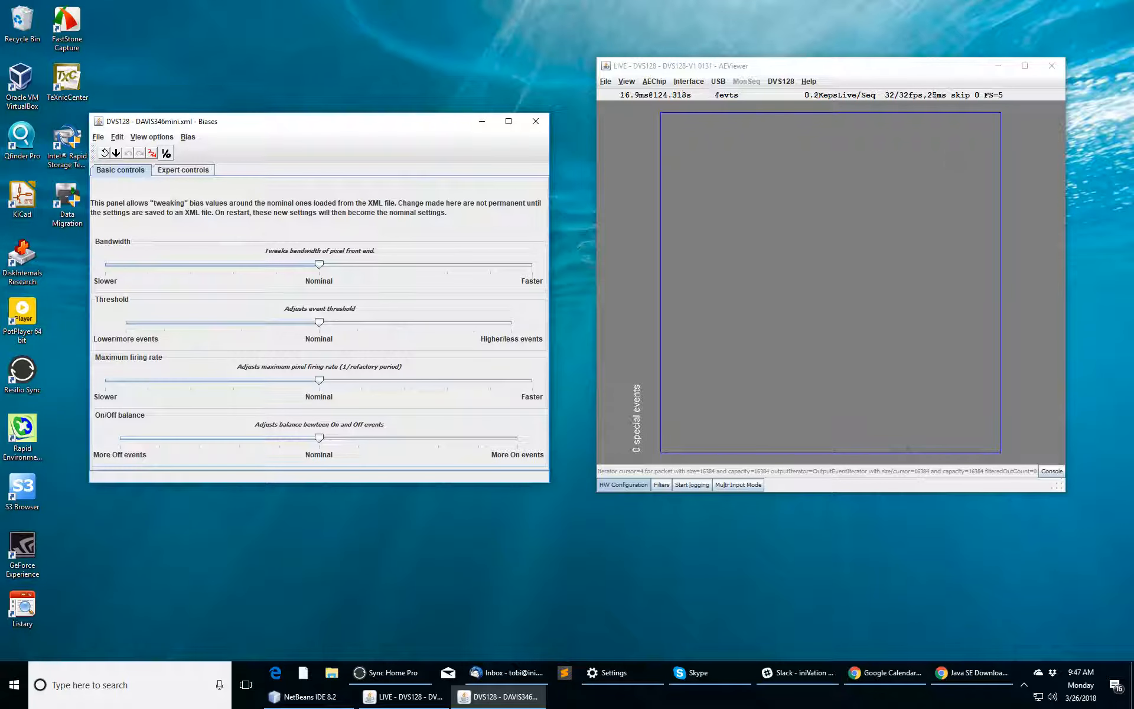
{"action": "left_click", "coordinate": [834, 451]}
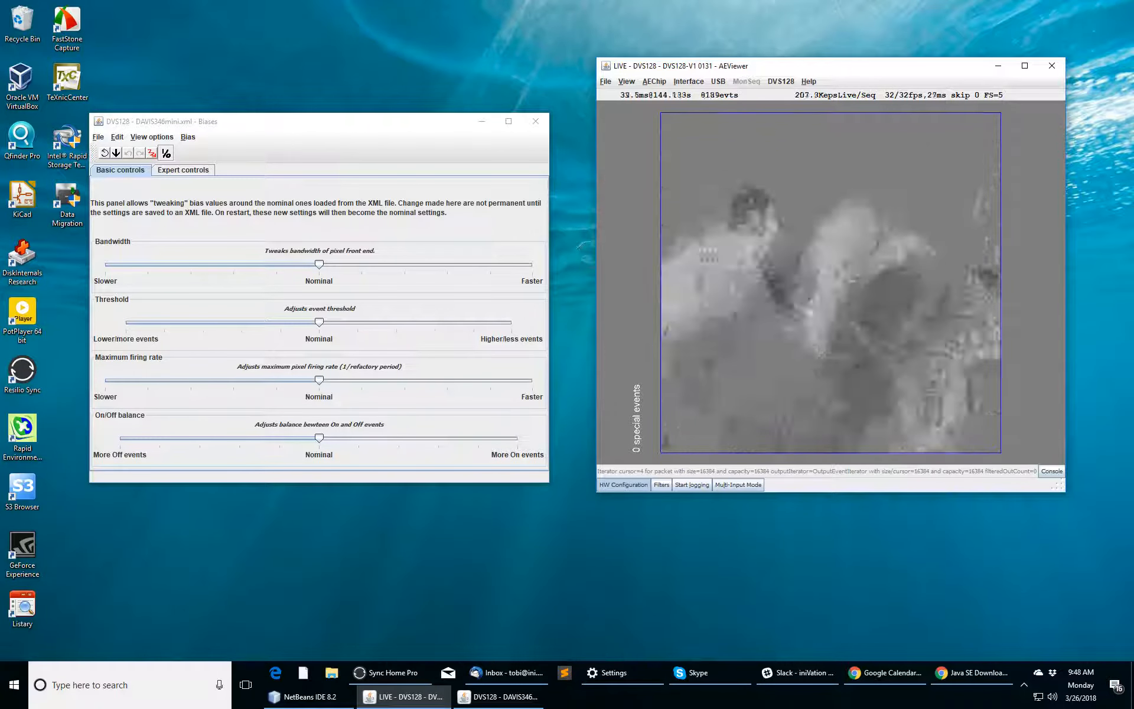
{"action": "key", "text": "c"}
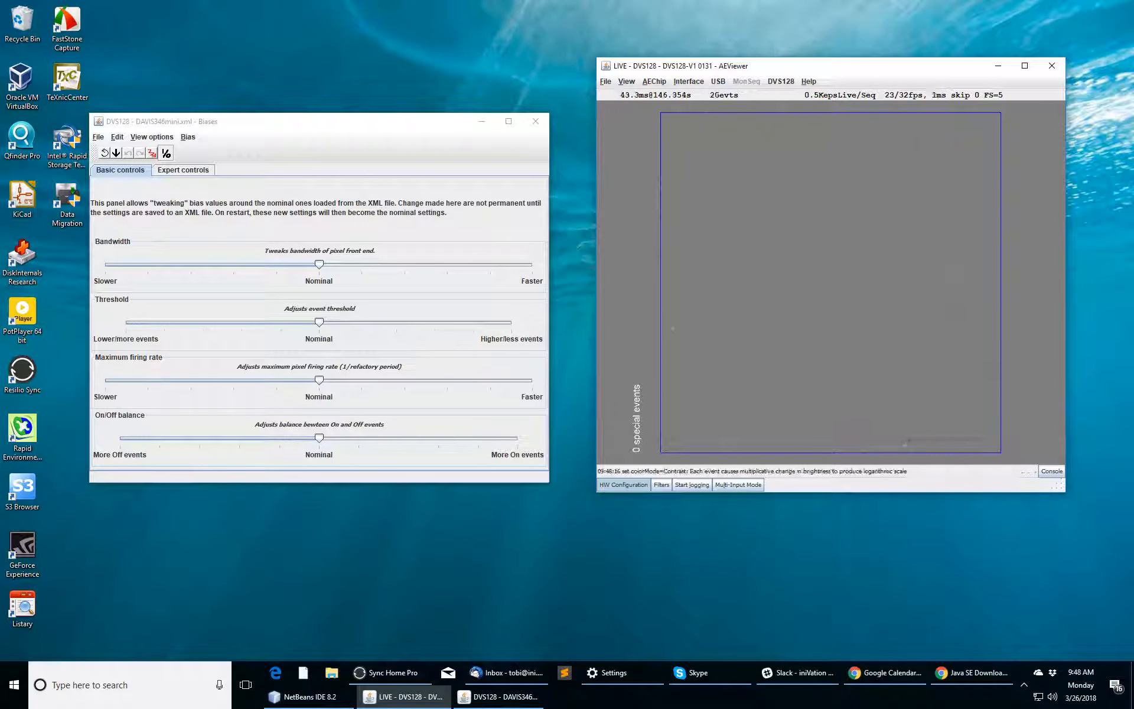
{"action": "key", "text": "c"}
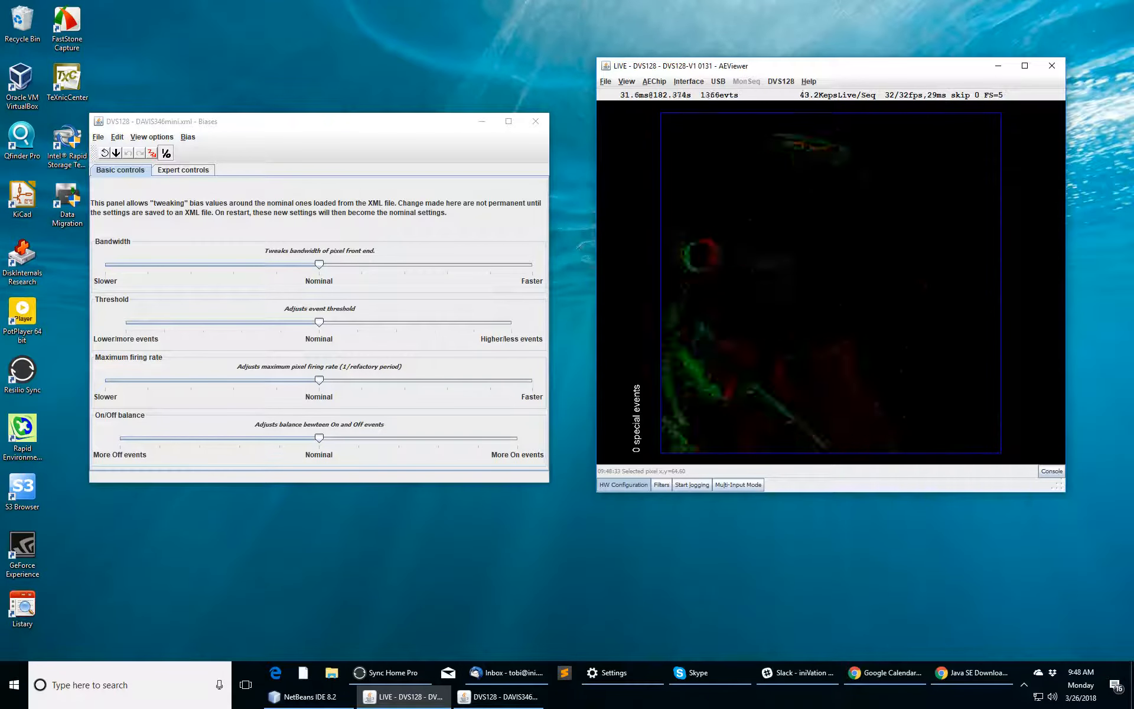
{"action": "key", "text": "c"}
{"action": "key", "text": "c"}
{"action": "key", "text": "c"}
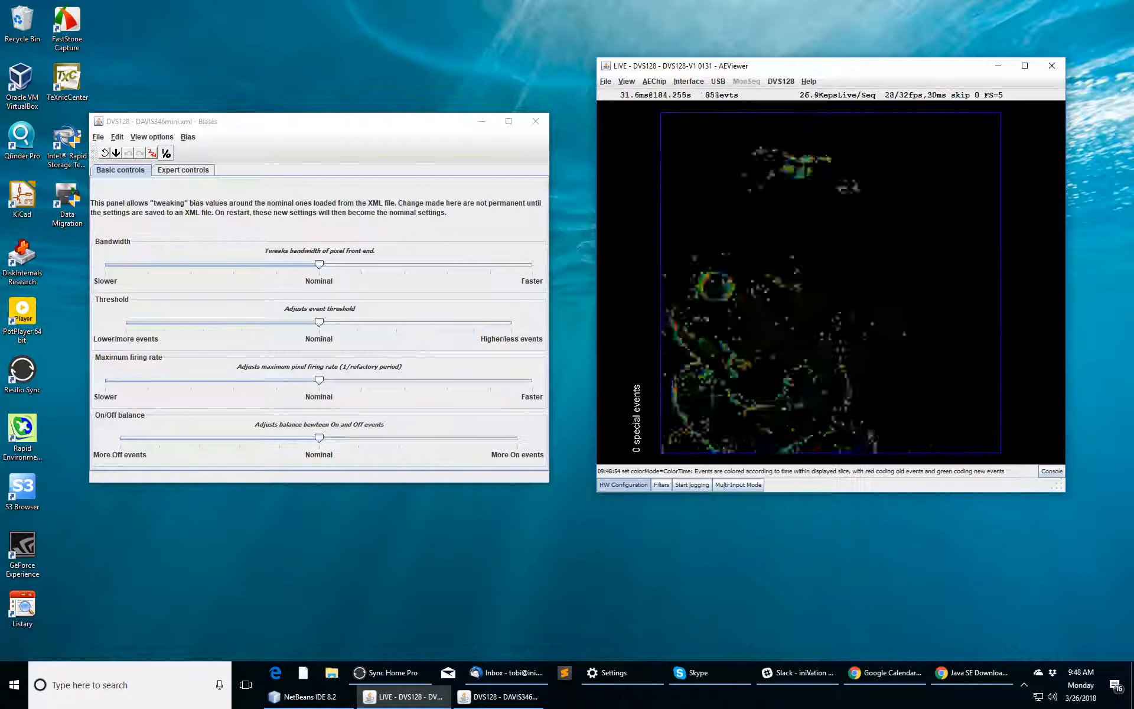
{"action": "key", "text": "c"}
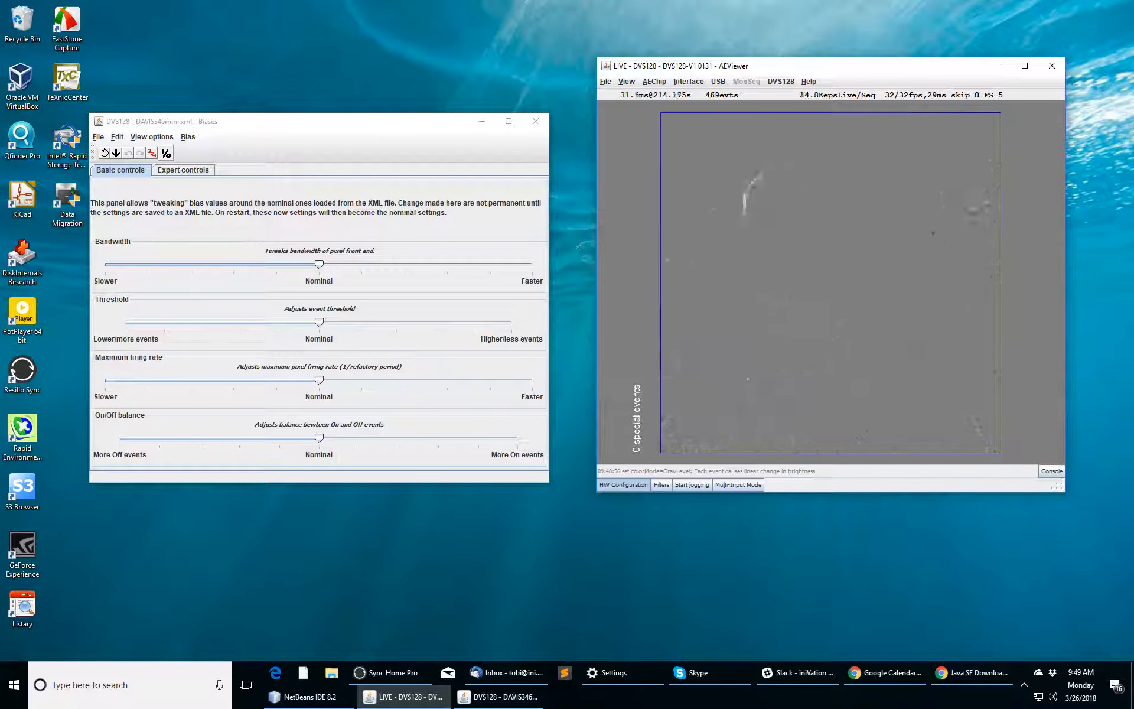
Step: Set colour mode to RedGreen and drag the Bandwidth slider fully to Slower
{"action": "key", "text": "c"}
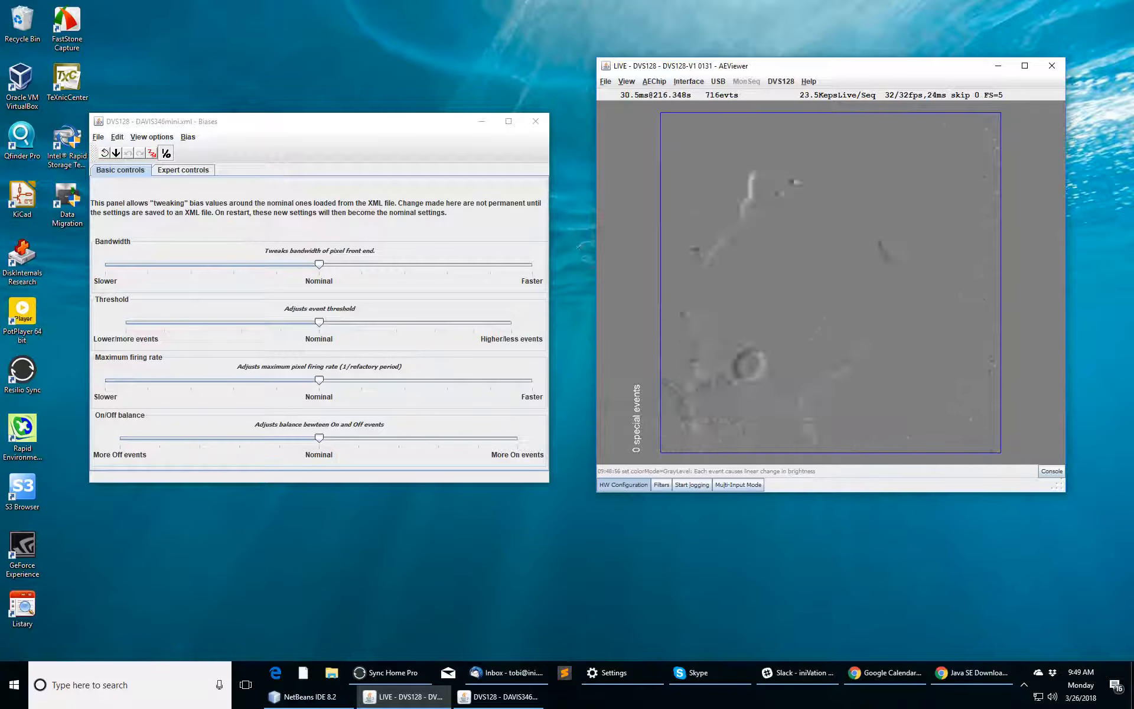
{"action": "key", "text": "c"}
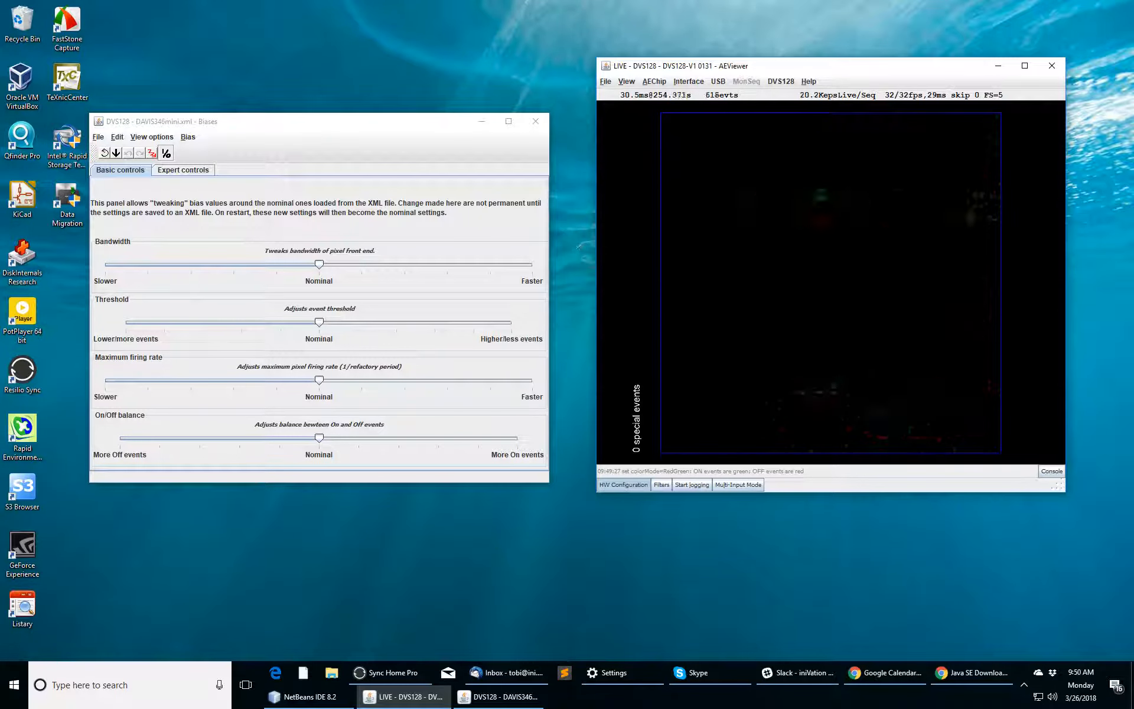
{"action": "left_click", "coordinate": [319, 121]}
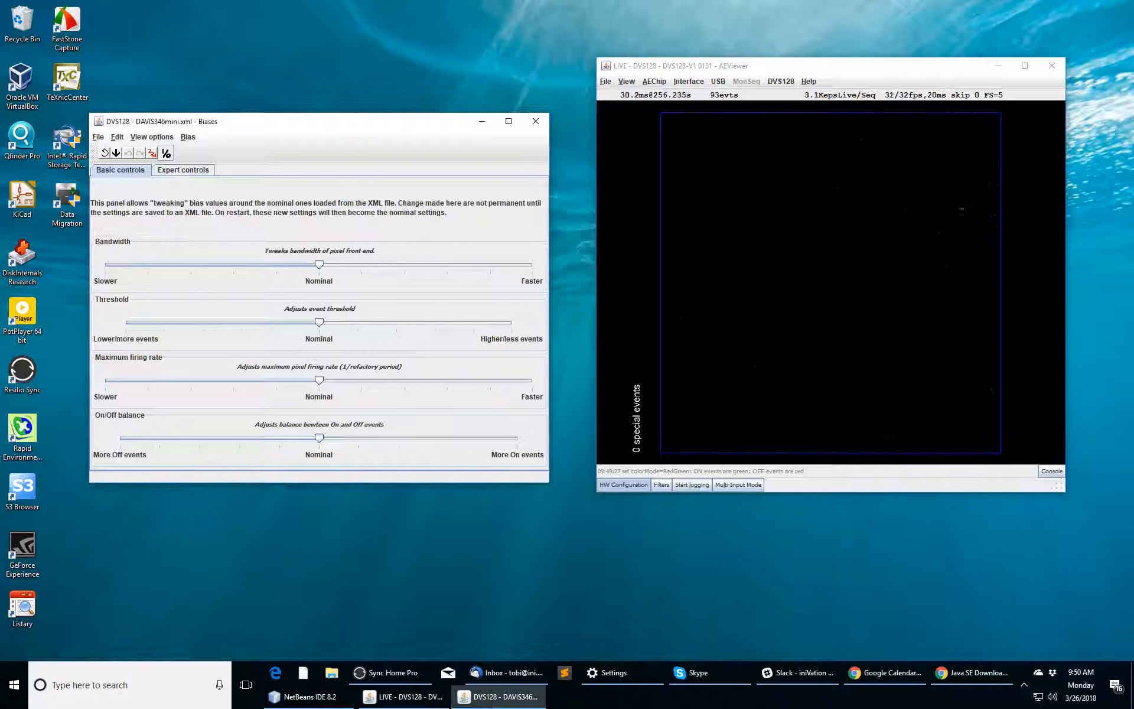
{"action": "left_click_drag", "start_coordinate": [318, 265], "coordinate": [105, 265]}
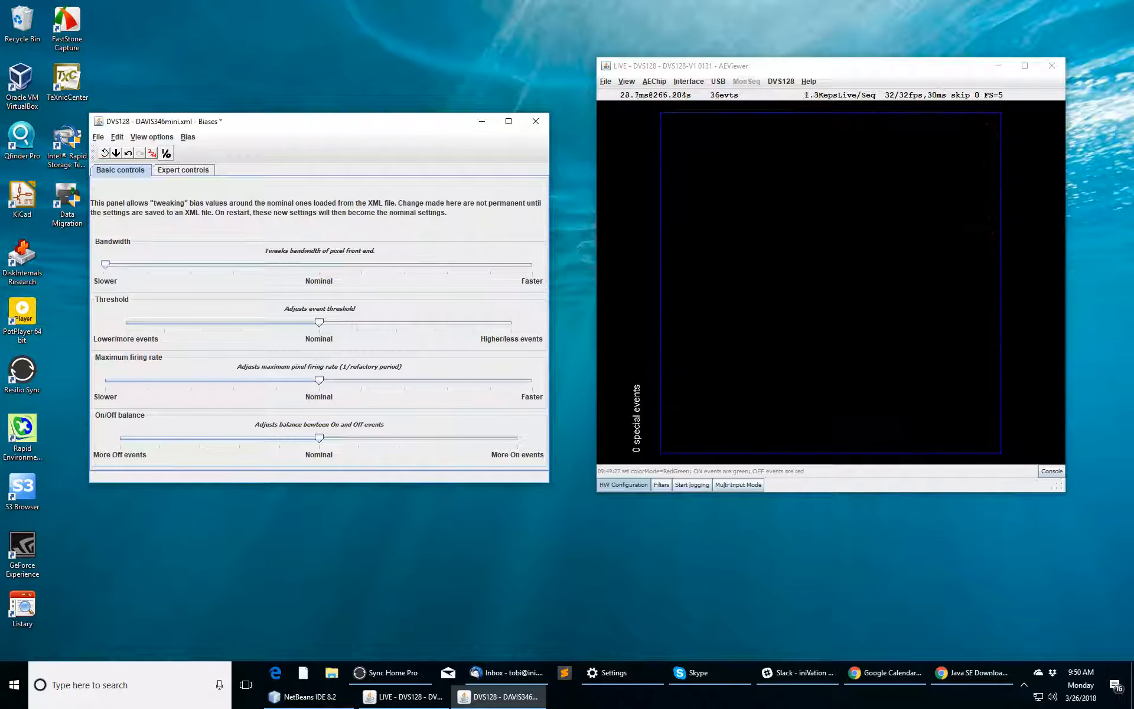
Step: Uncheck the RoShamBoCNN filter and close the event filters window
{"action": "left_click", "coordinate": [661, 485]}
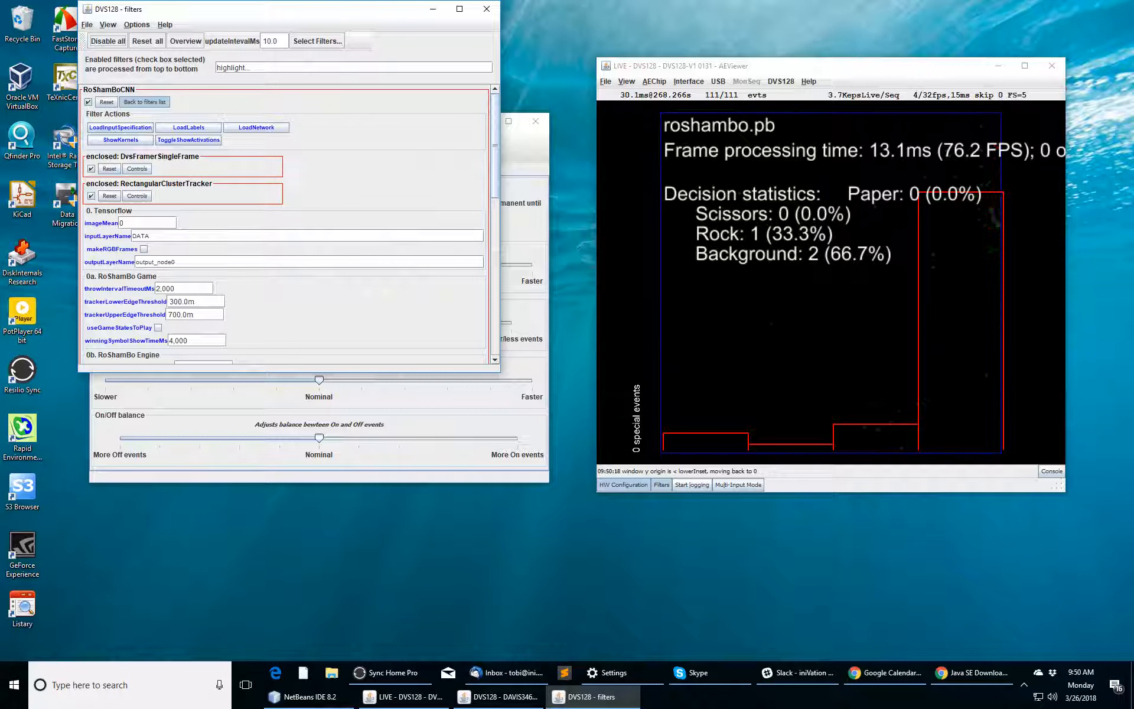
{"action": "left_click", "coordinate": [88, 103]}
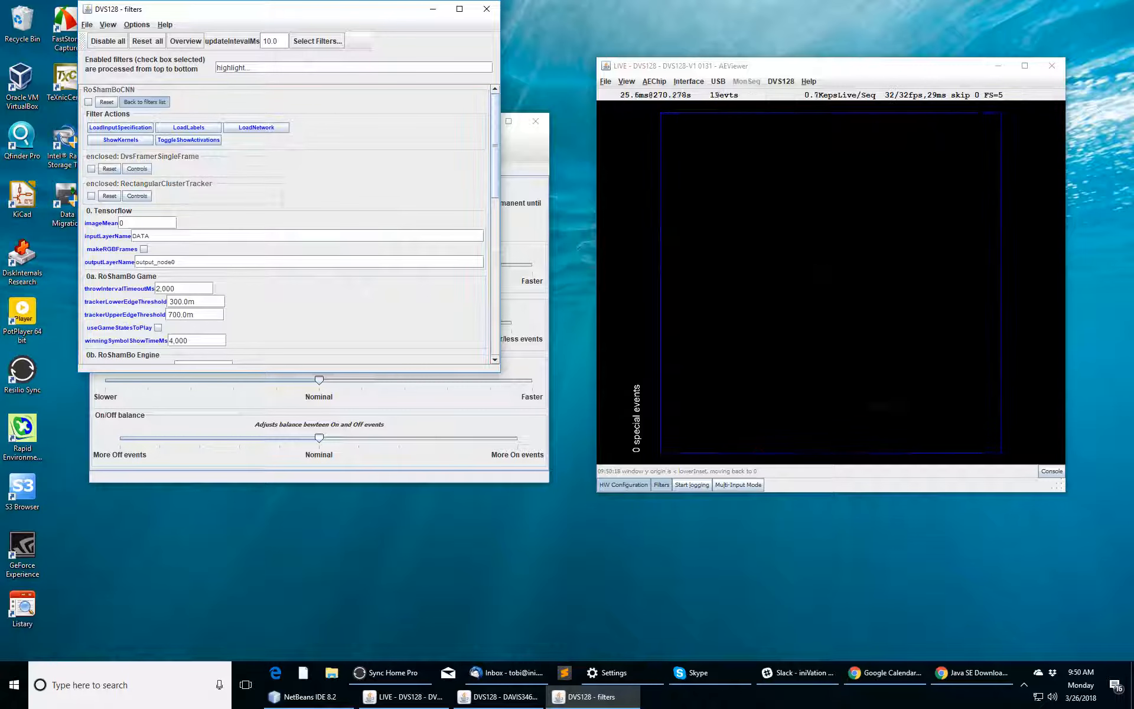
{"action": "left_click", "coordinate": [145, 101]}
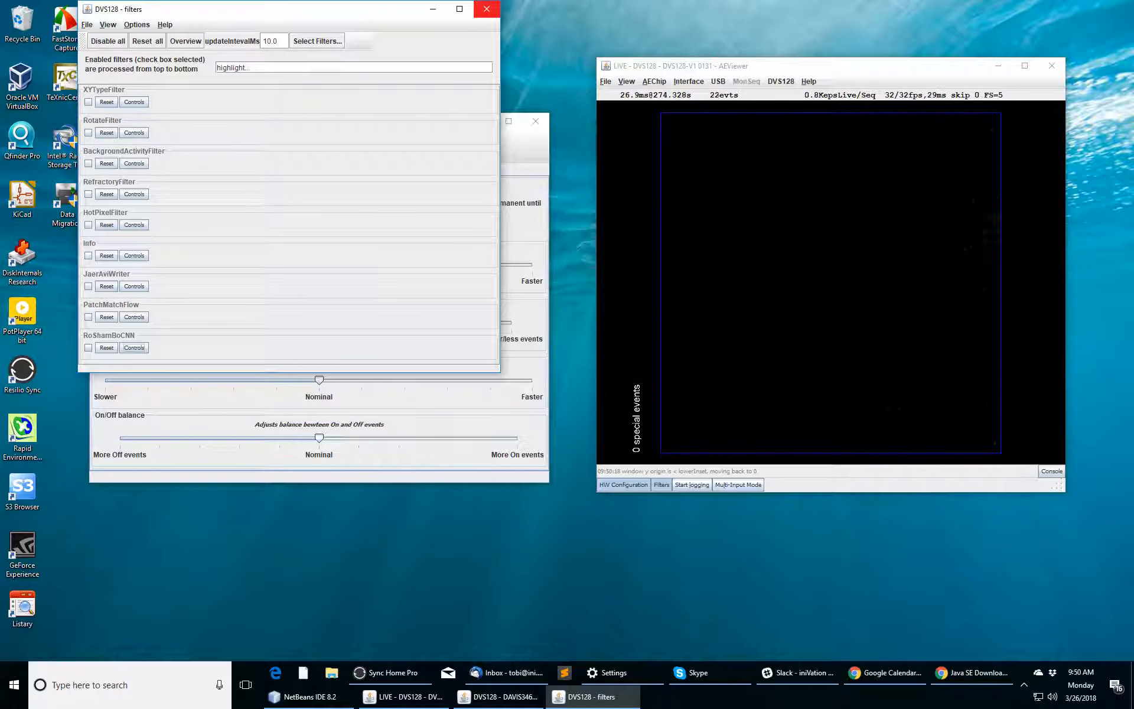
{"action": "left_click", "coordinate": [487, 9]}
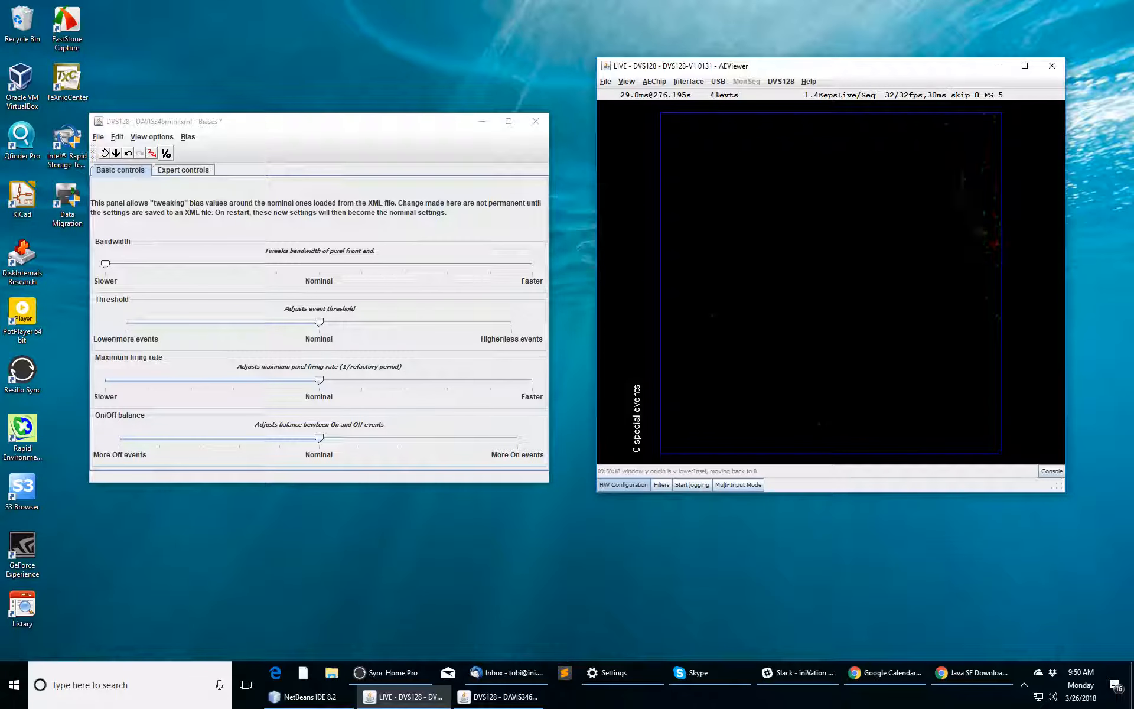
{"action": "left_click", "coordinate": [662, 484]}
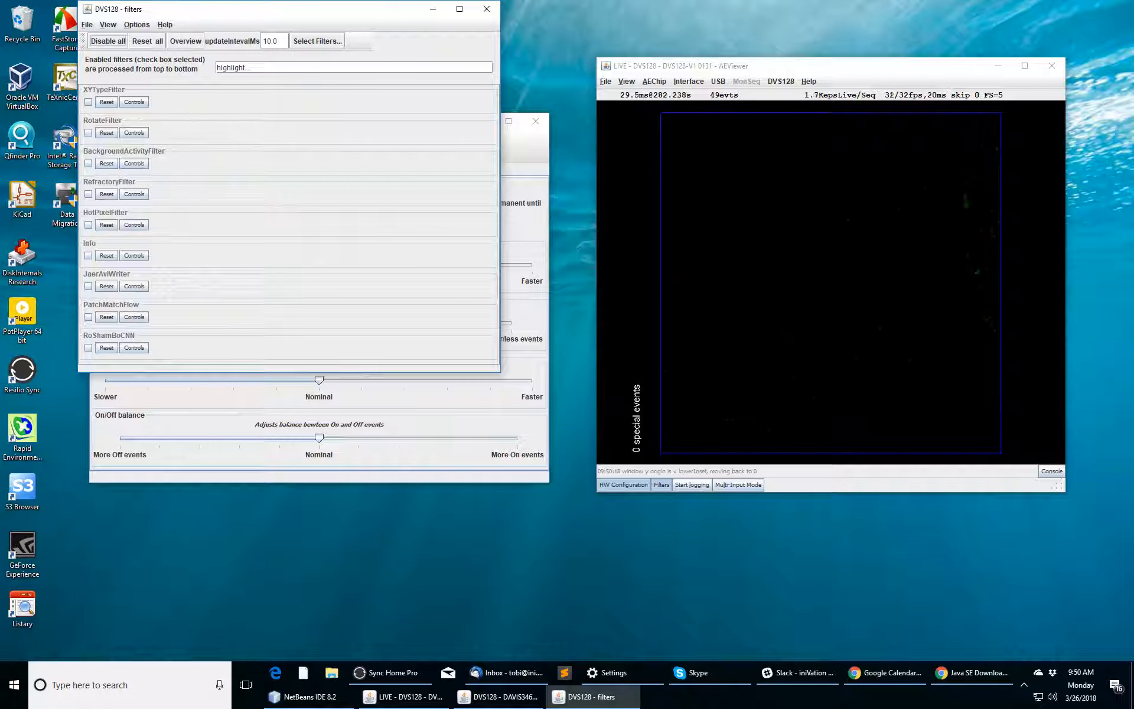
{"action": "left_click", "coordinate": [662, 484]}
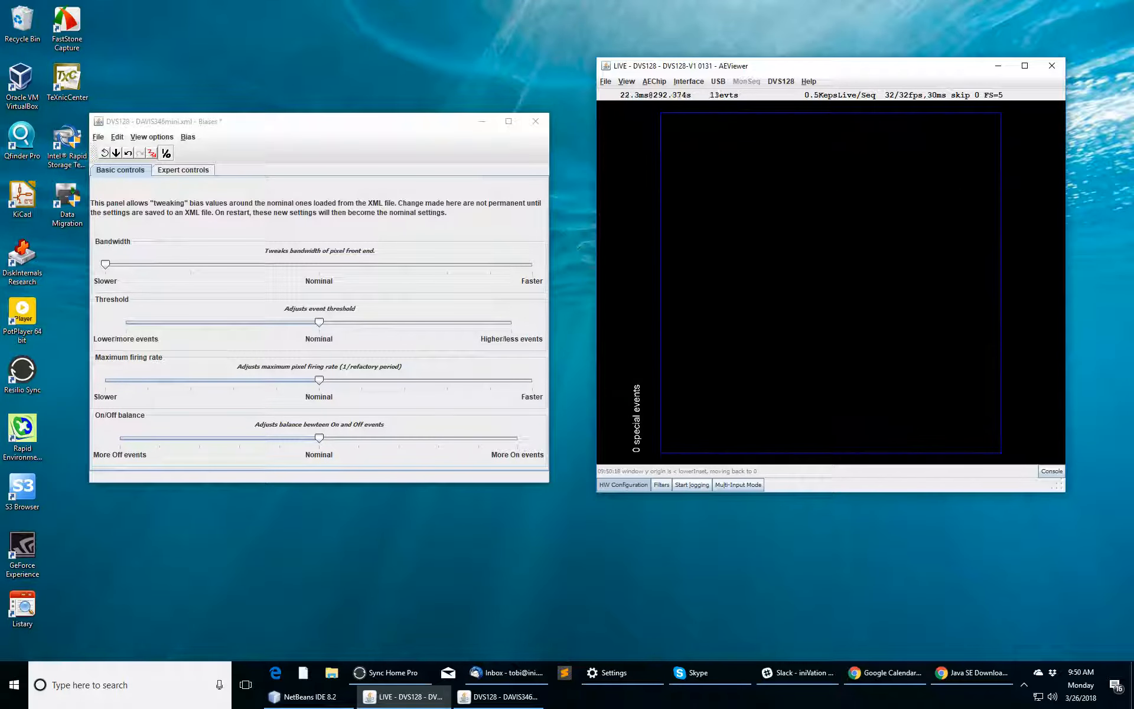
Step: Sweep Bandwidth toward Faster and back twice, nudging On/Off balance, ending near Nominal
{"action": "left_click_drag", "start_coordinate": [105, 264], "coordinate": [532, 264]}
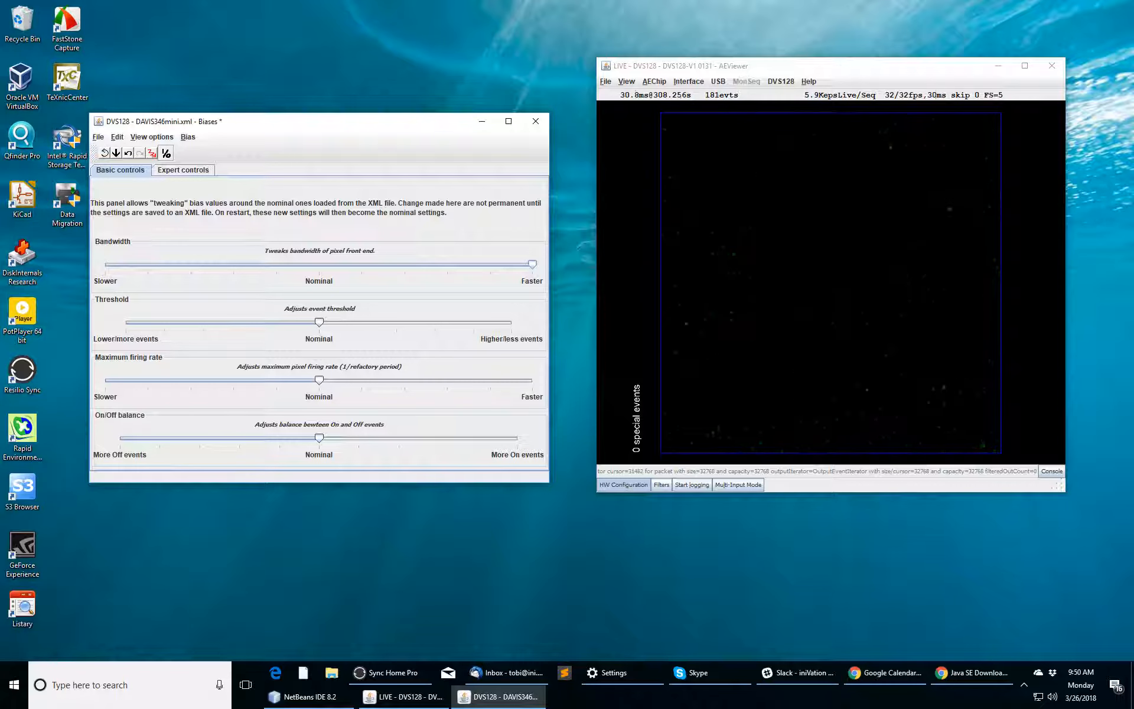
{"action": "left_click_drag", "start_coordinate": [532, 264], "coordinate": [318, 264]}
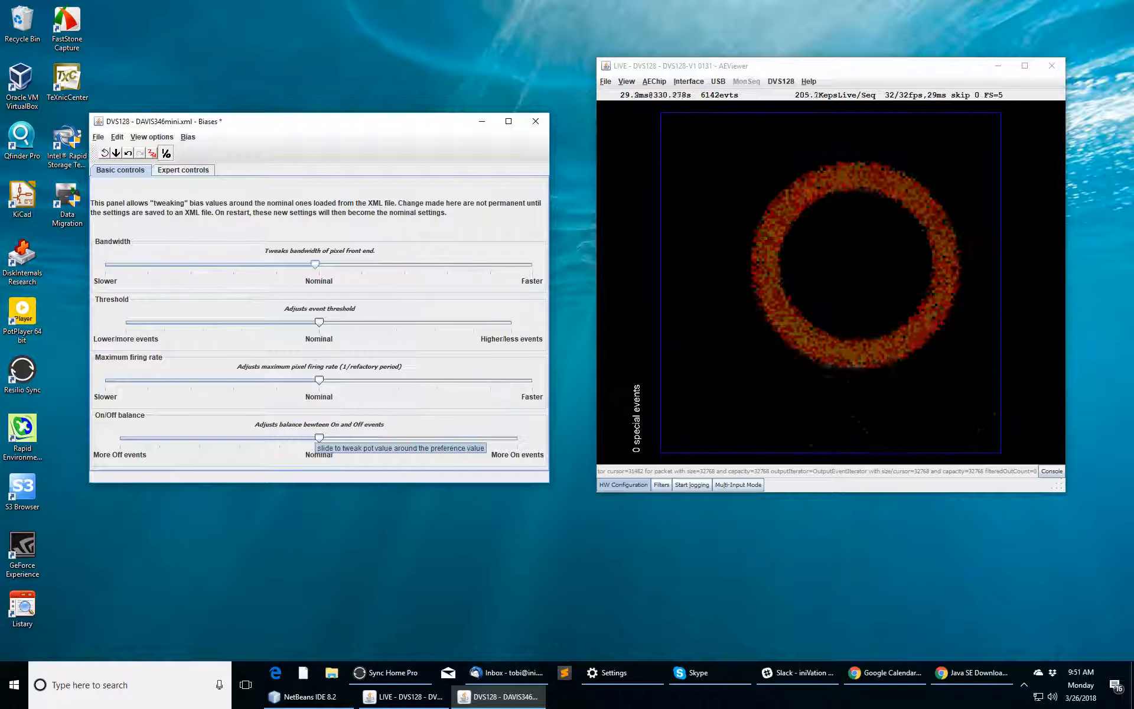
{"action": "mouse_move", "coordinate": [319, 438]}
{"action": "left_mouse_down"}
{"action": "mouse_move", "coordinate": [435, 438]}
{"action": "mouse_move", "coordinate": [229, 437]}
{"action": "mouse_move", "coordinate": [366, 437]}
{"action": "mouse_move", "coordinate": [329, 437]}
{"action": "left_mouse_up"}
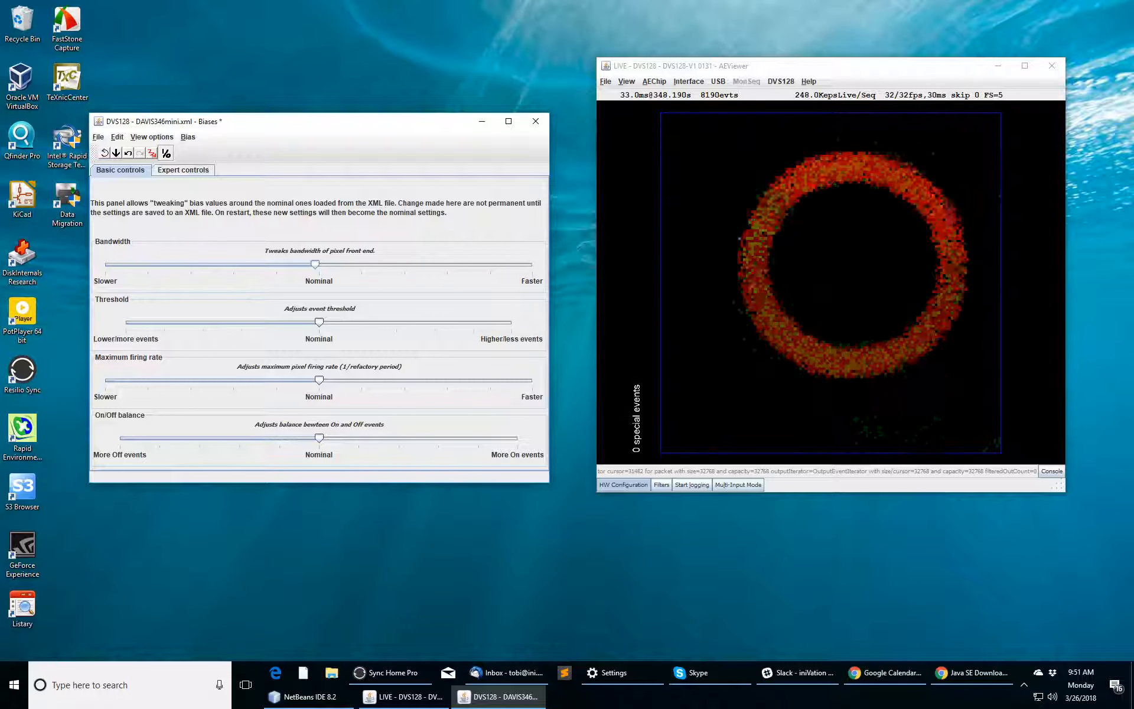
{"action": "mouse_move", "coordinate": [318, 264]}
{"action": "left_mouse_down"}
{"action": "mouse_move", "coordinate": [533, 264]}
{"action": "mouse_move", "coordinate": [491, 264]}
{"action": "left_mouse_up"}
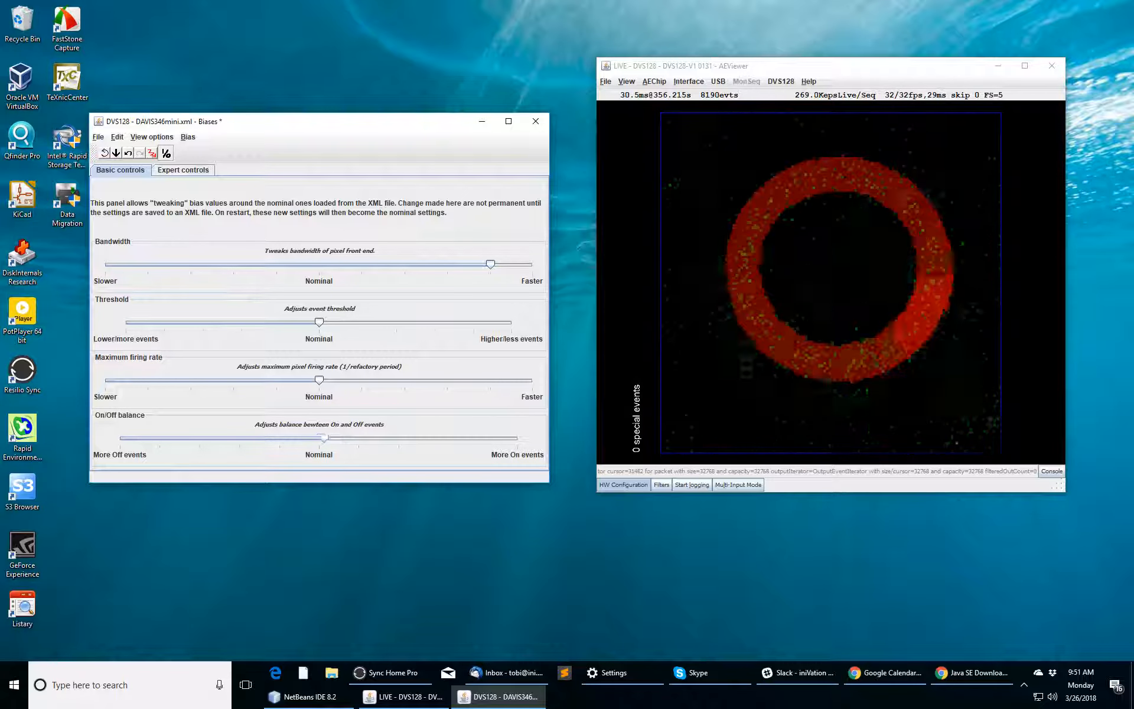
{"action": "mouse_move", "coordinate": [323, 438]}
{"action": "left_mouse_down"}
{"action": "mouse_move", "coordinate": [496, 438]}
{"action": "mouse_move", "coordinate": [319, 438]}
{"action": "left_mouse_up"}
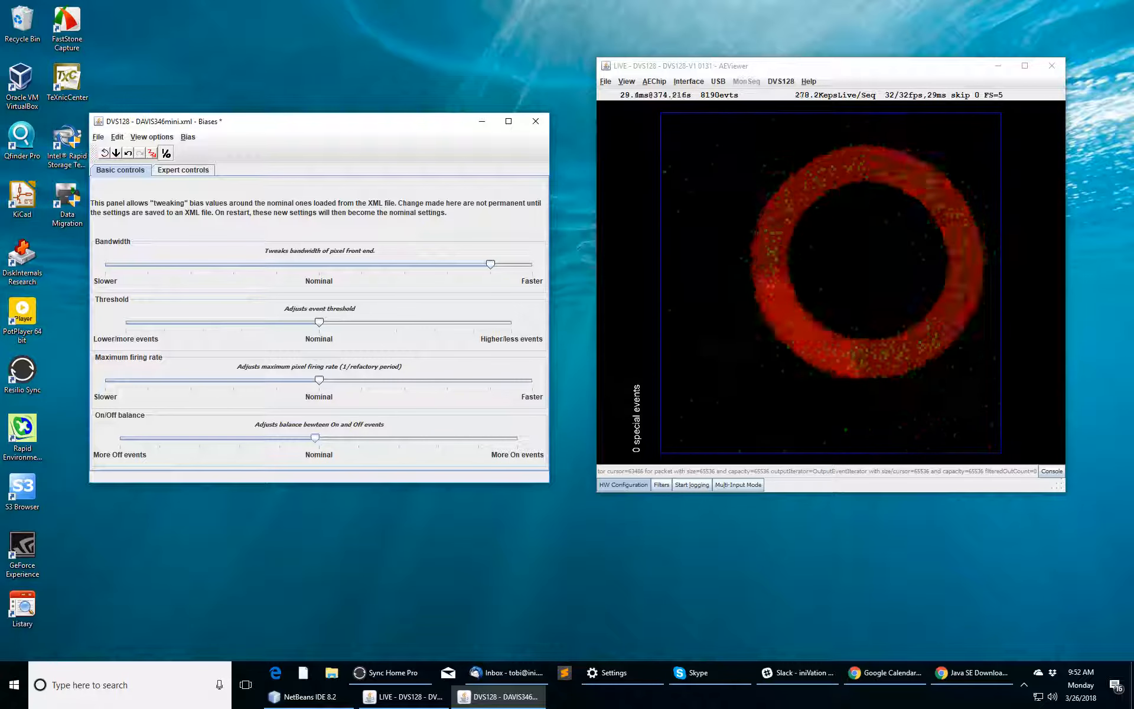
{"action": "left_click_drag", "start_coordinate": [490, 264], "coordinate": [323, 264]}
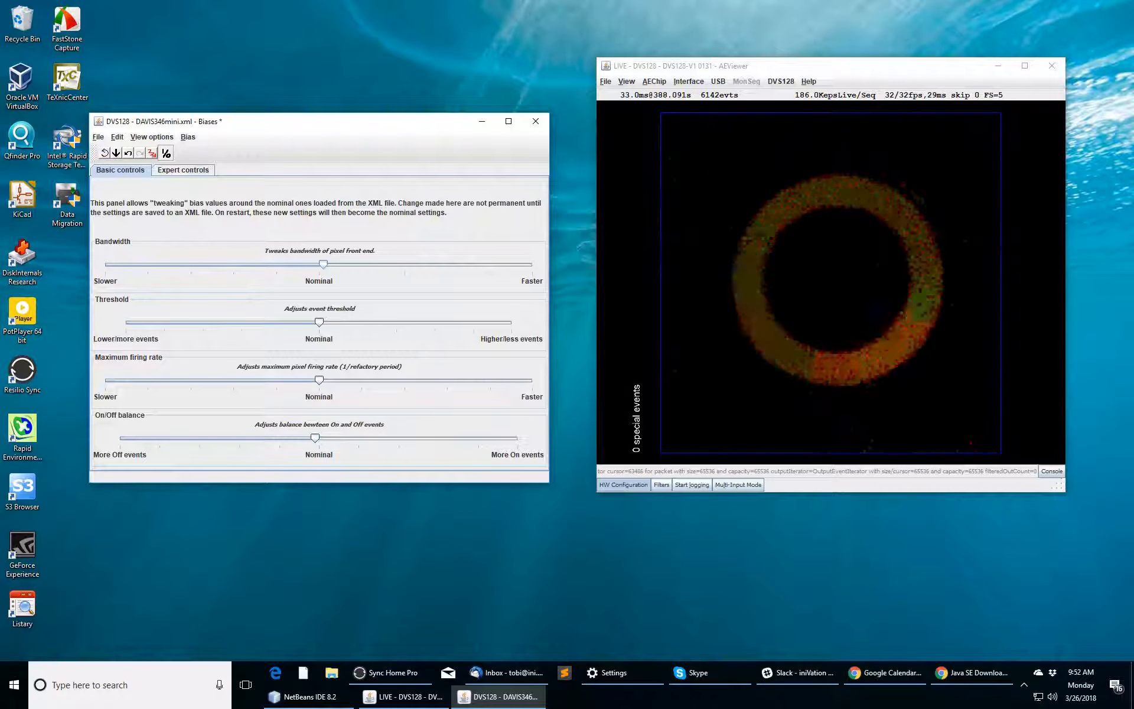
Step: Drop Bandwidth to Slower so the ring fades, then raise it close to Faster
{"action": "left_click_drag", "start_coordinate": [321, 265], "coordinate": [108, 265]}
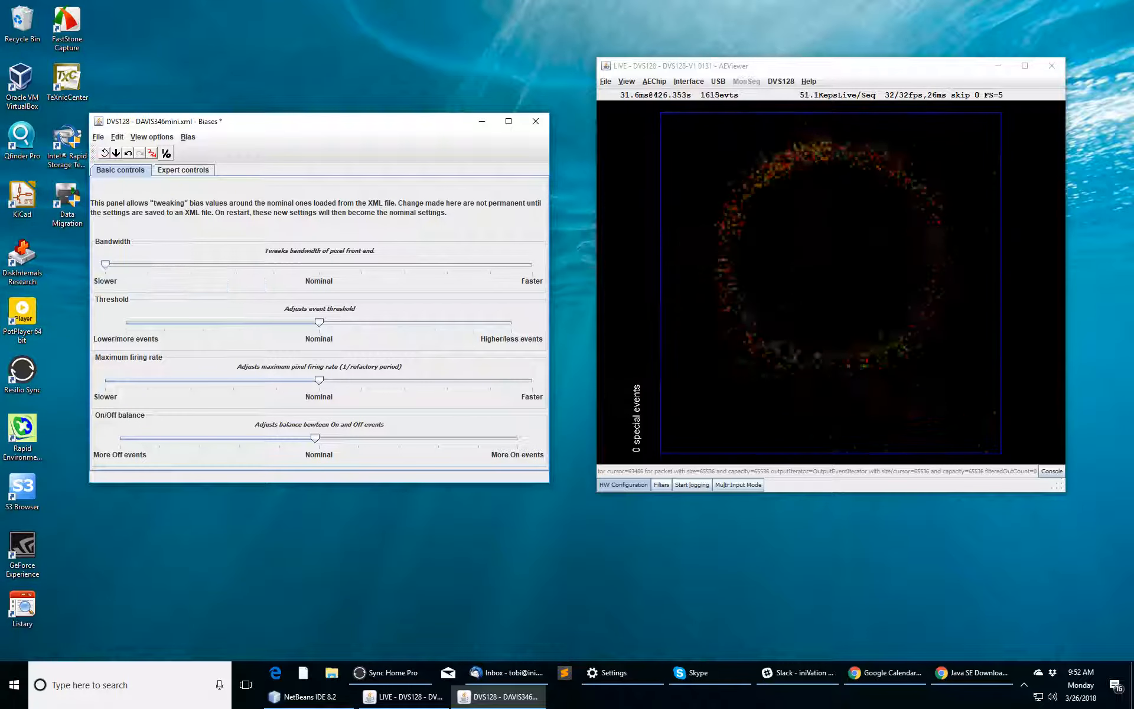
{"action": "key", "text": "Right"}
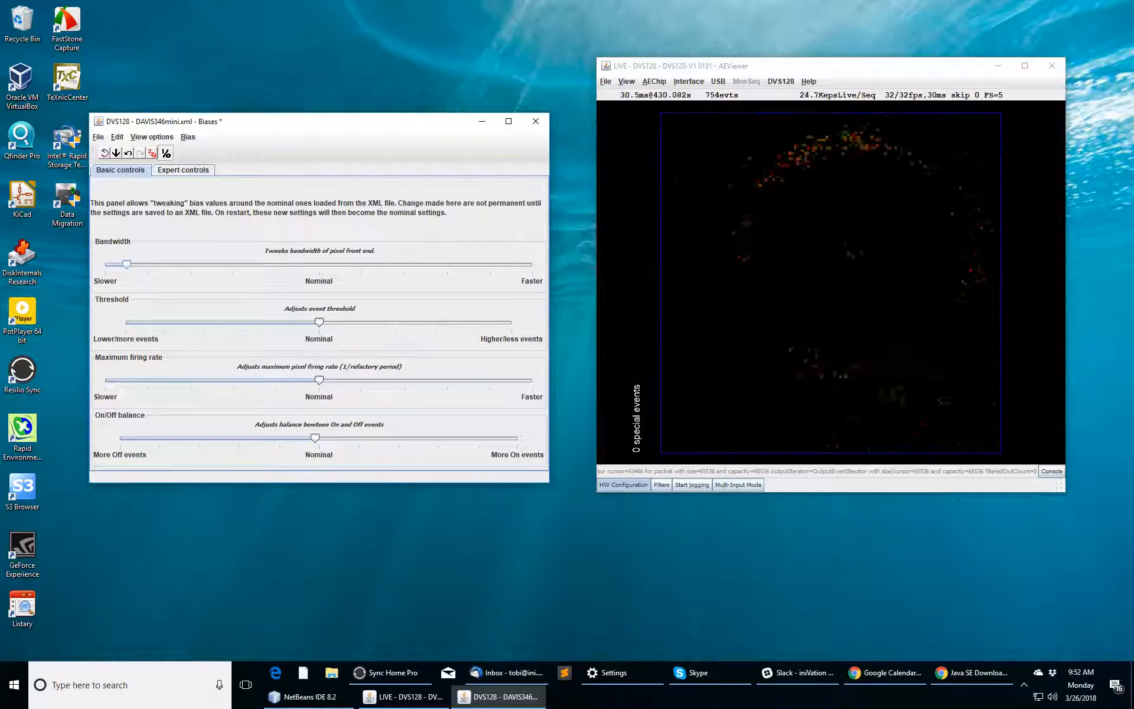
{"action": "left_click_drag", "start_coordinate": [126, 264], "coordinate": [489, 264]}
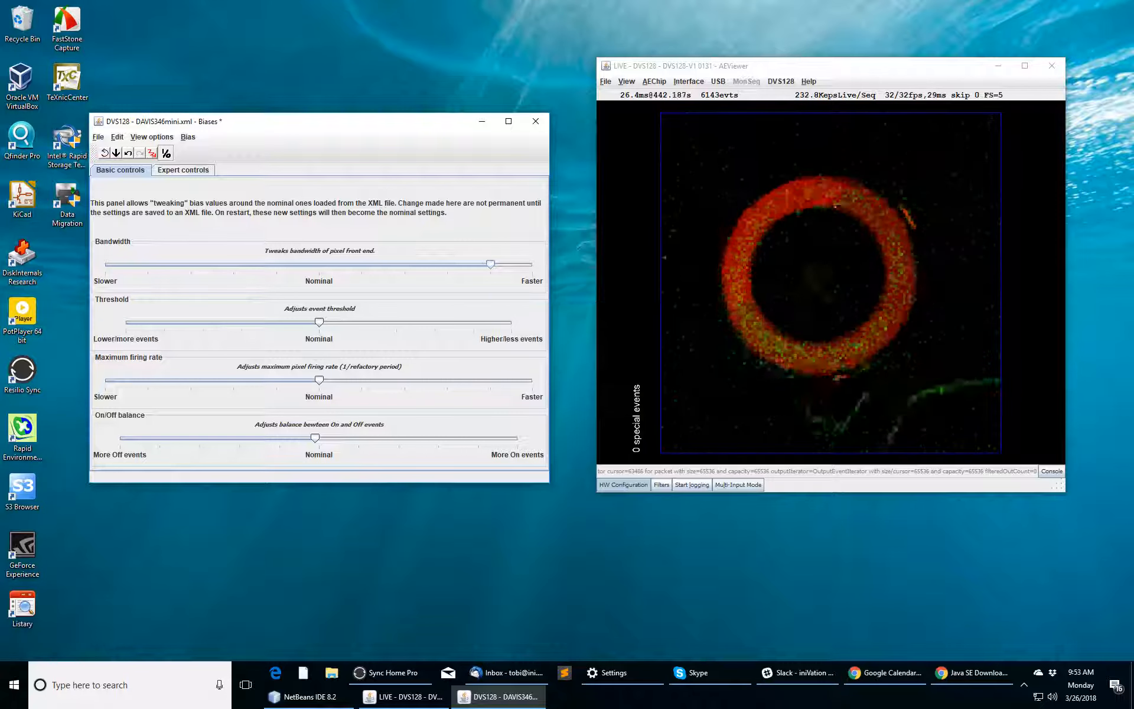
Step: Log a brief recording of the spinning ring, starting and stopping with L
{"action": "key", "text": "alt+Tab"}
{"action": "key", "text": "l"}
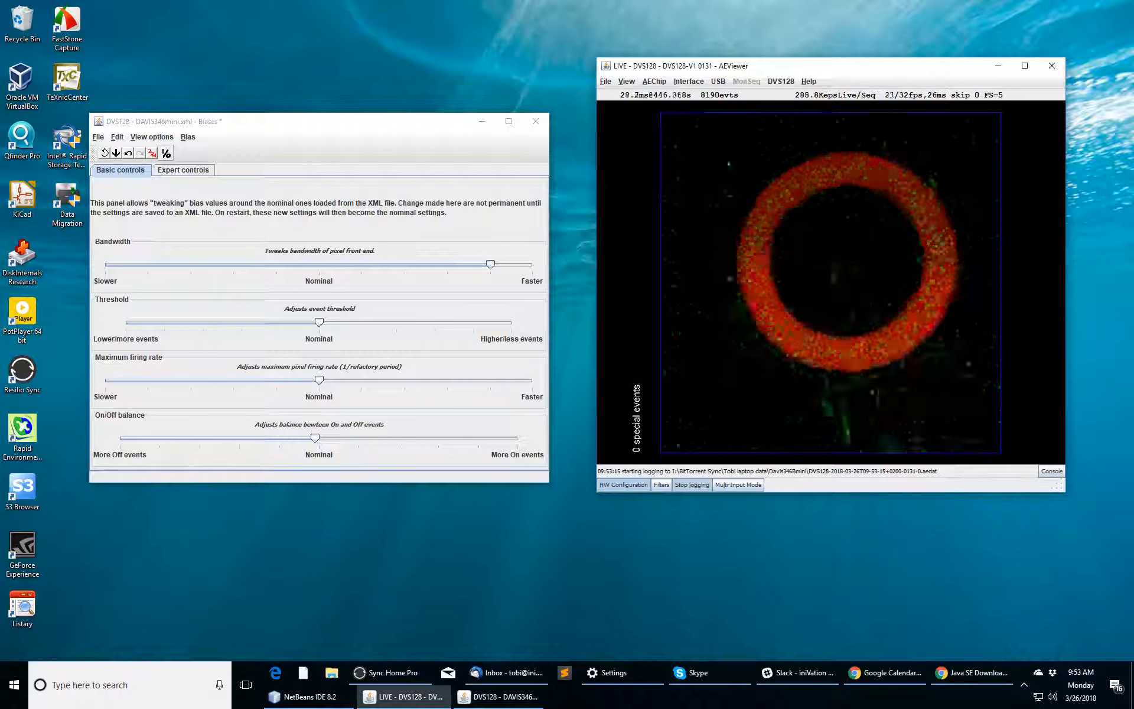
{"action": "key", "text": "l"}
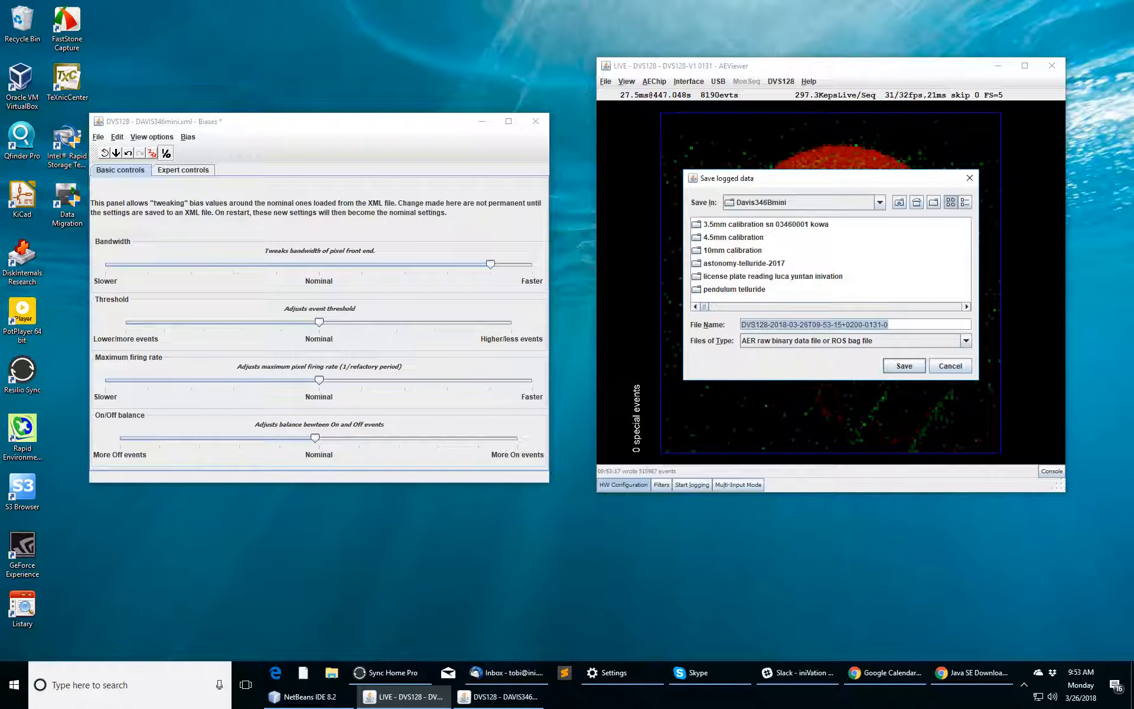
Step: Save the recording in the DVS128 folder with 'dot spinning' appended to its name
{"action": "key", "text": "Home"}
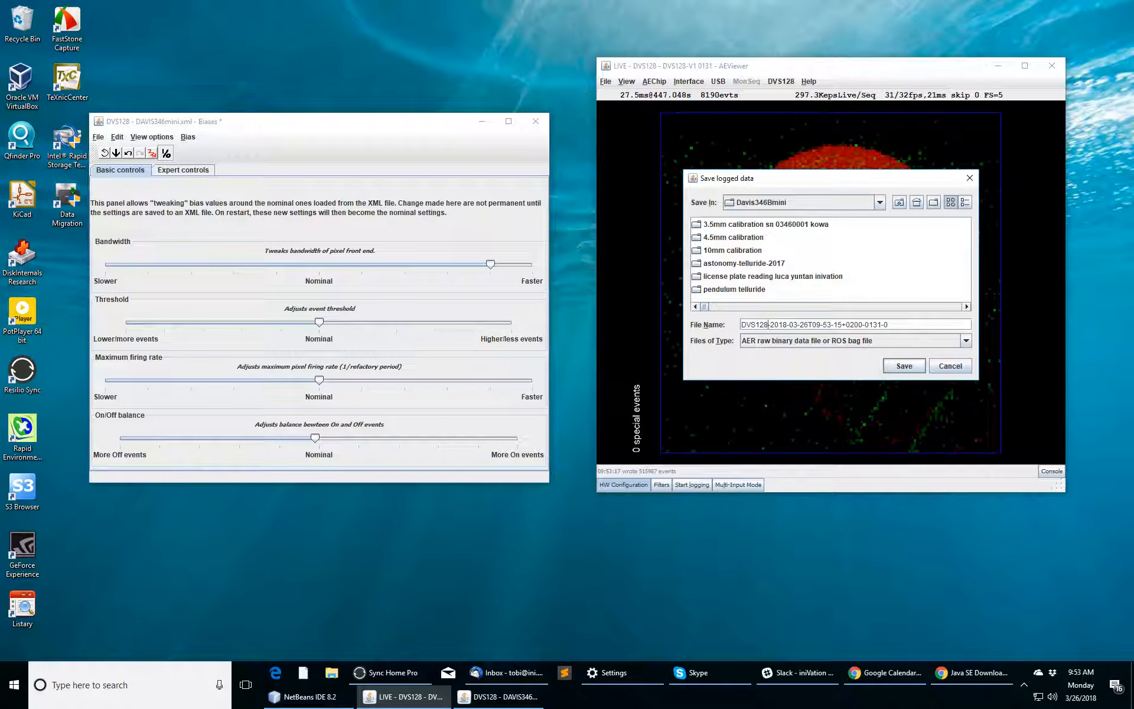
{"action": "key", "text": "ctrl+Right"}
{"action": "key", "text": "ctrl+Right"}
{"action": "key", "text": "shift+End"}
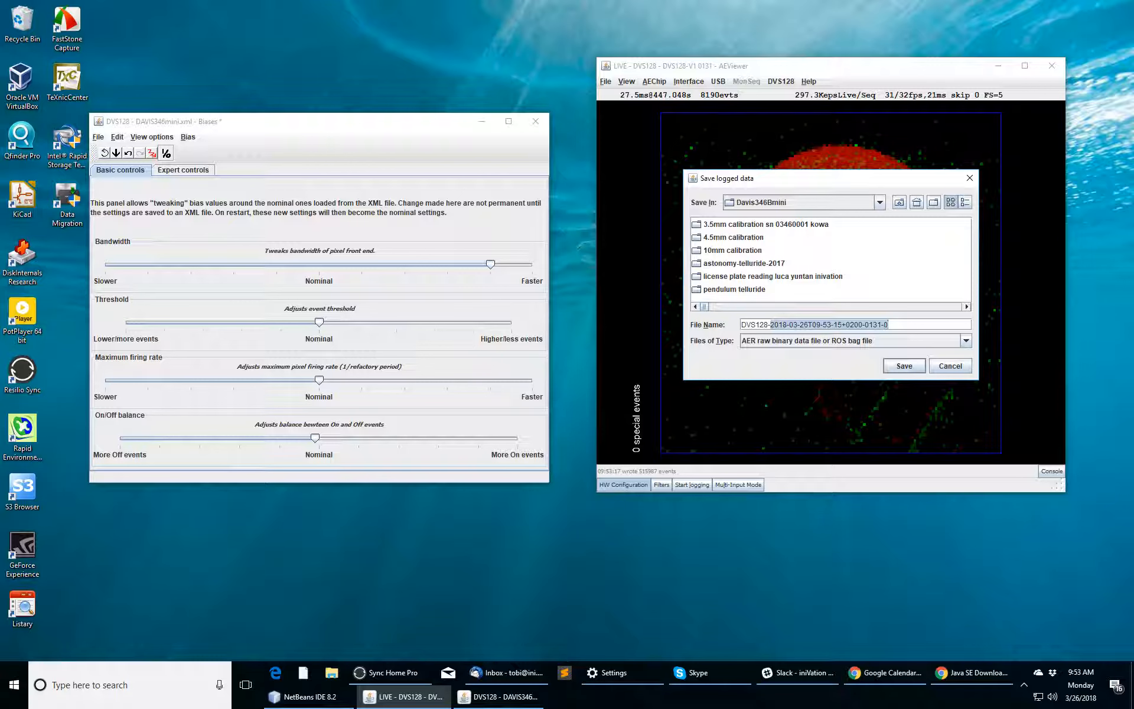
{"action": "key", "text": "ctrl+Left"}
{"action": "key", "text": "ctrl+Left"}
{"action": "key", "text": "ctrl+Left"}
{"action": "key", "text": "ctrl+Left"}
{"action": "key", "text": "ctrl+shift+Right"}
{"action": "key", "text": "ctrl+shift+Right"}
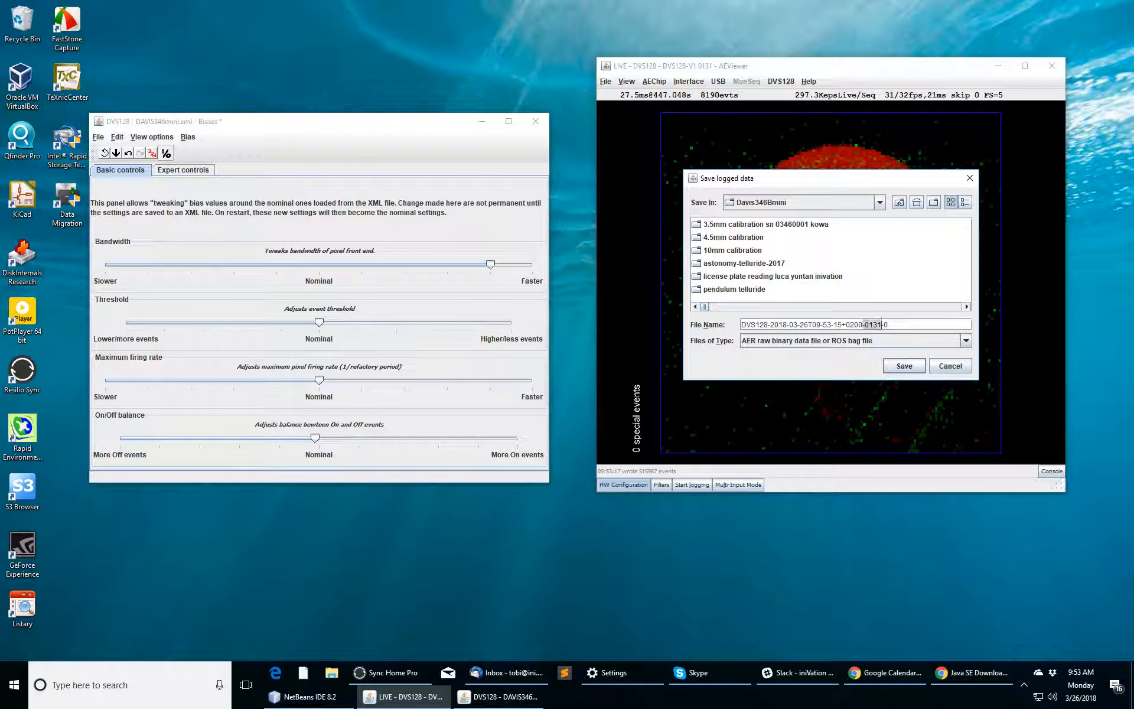
{"action": "key", "text": "End"}
{"action": "left_click", "coordinate": [900, 203]}
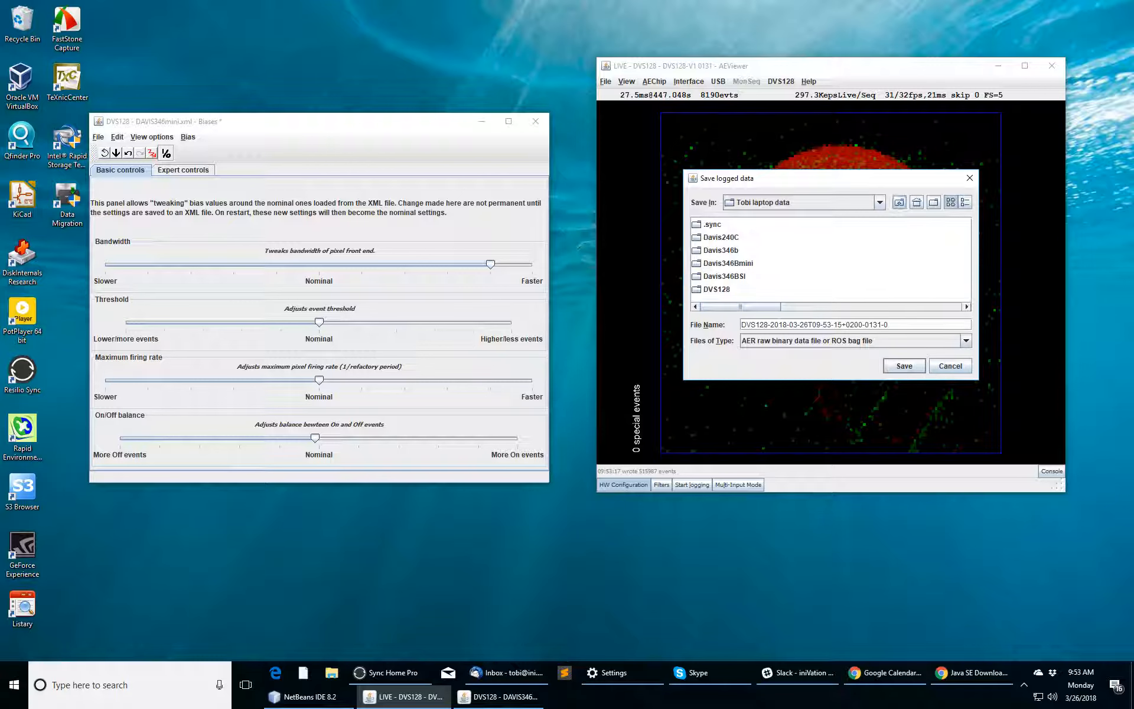
{"action": "double_click", "coordinate": [717, 289]}
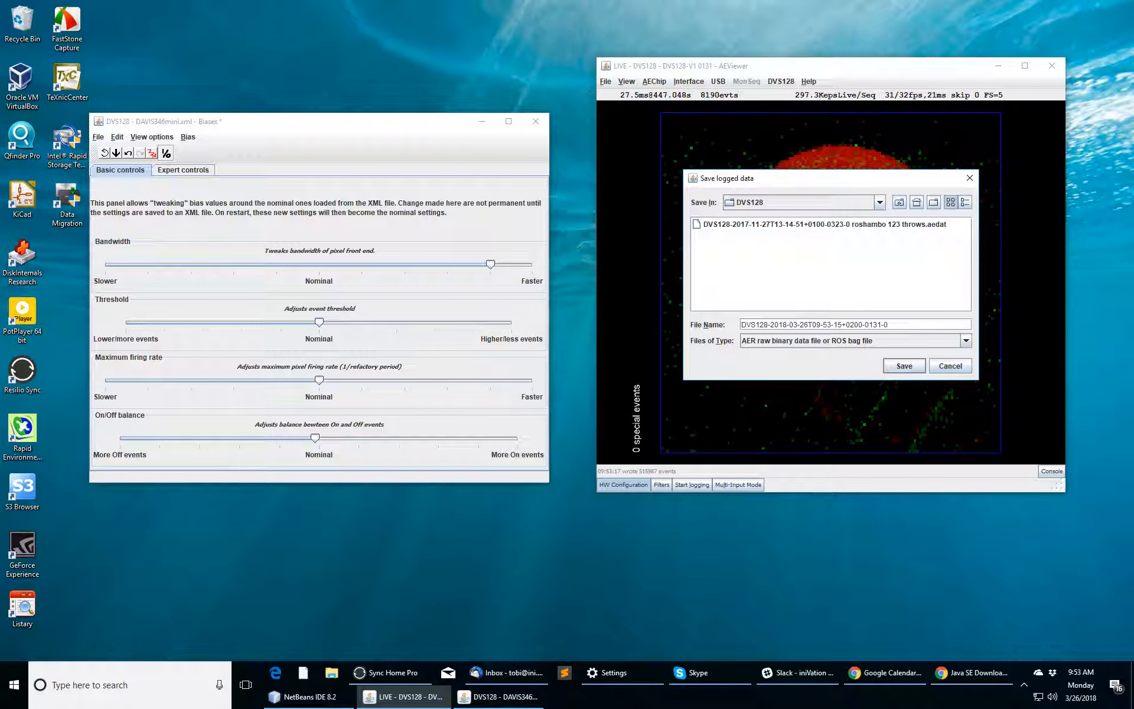
{"action": "type", "text": "dot spinning"}
{"action": "key", "text": "Return"}
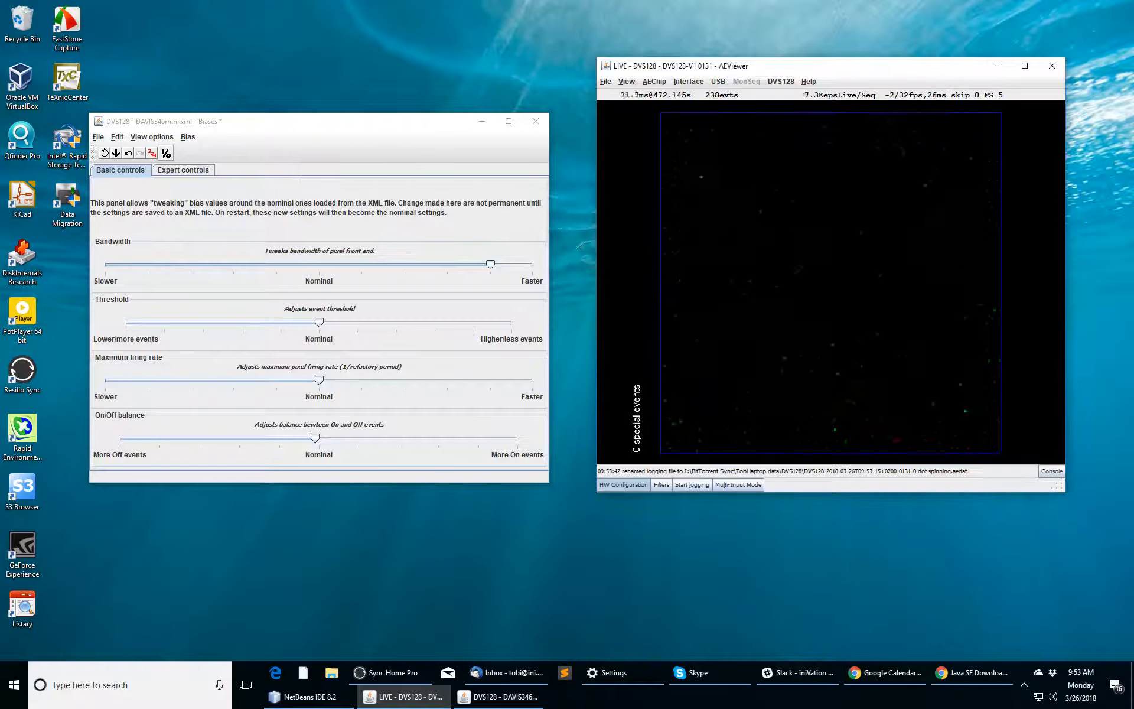
{"action": "left_click", "coordinate": [606, 82]}
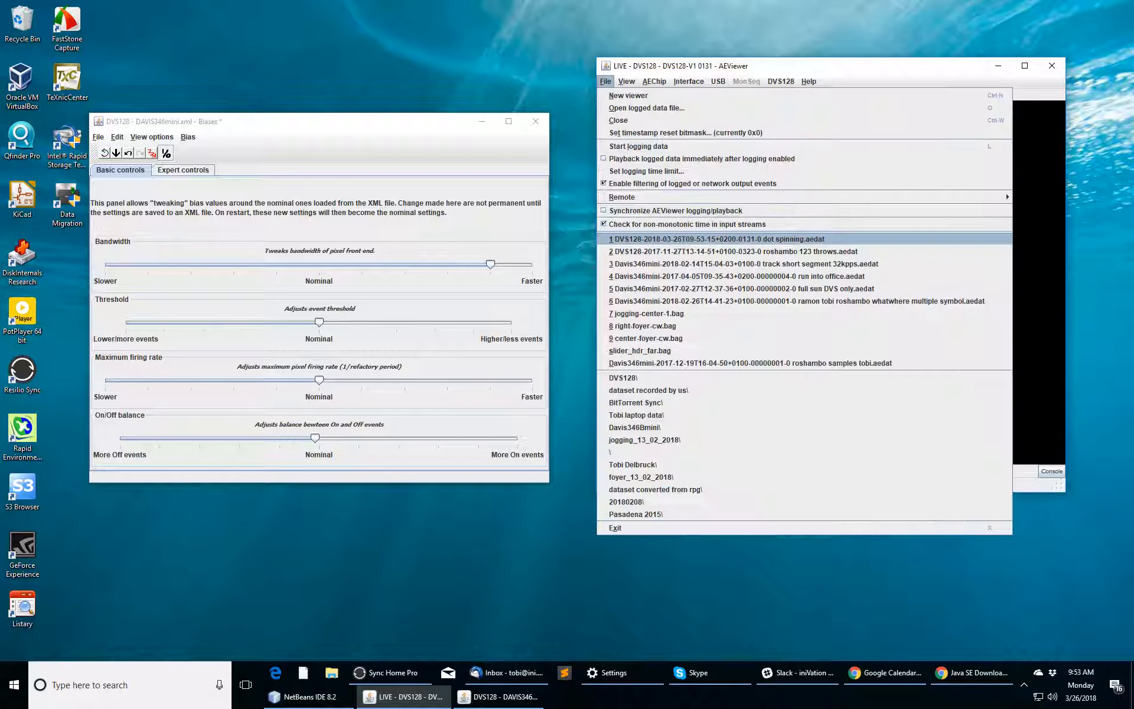
{"action": "left_click", "coordinate": [714, 239]}
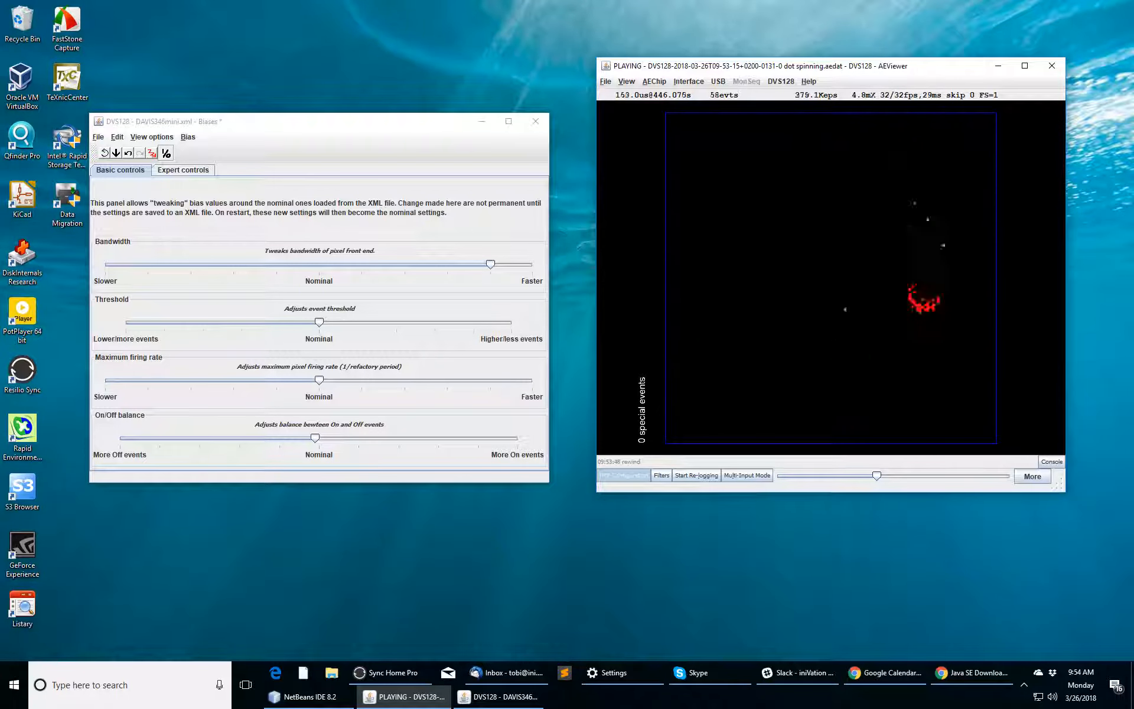
{"action": "key", "text": "ctrl+w"}
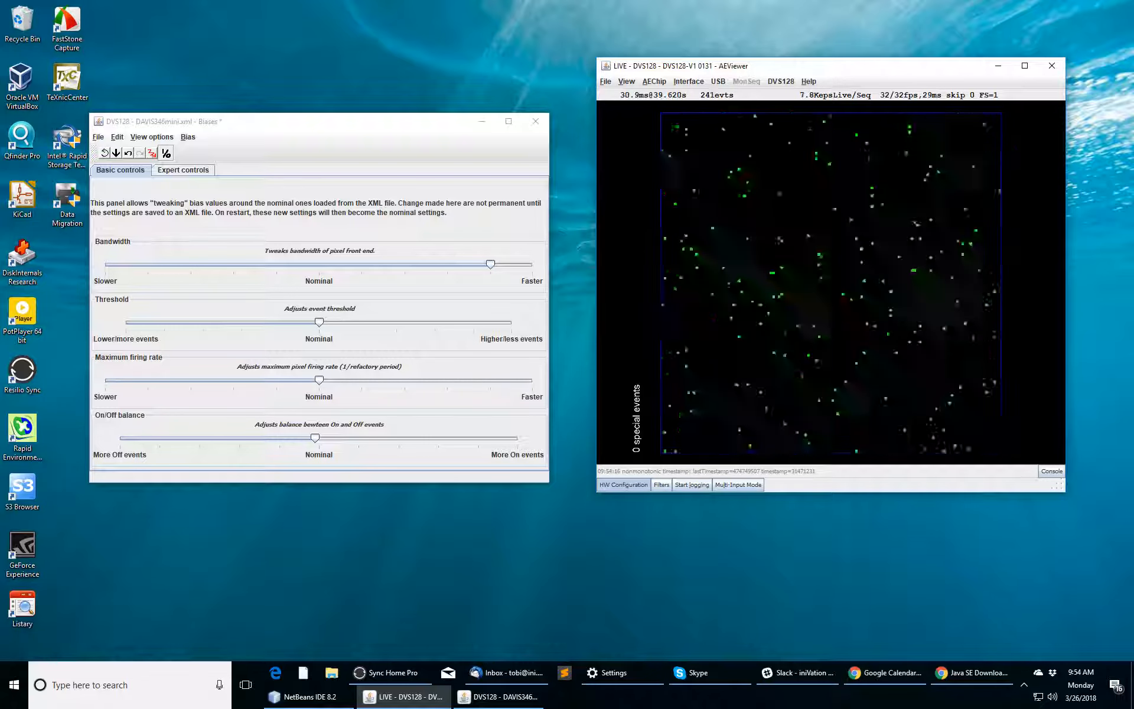
Step: Toggle accumulated rendering on and off with P, then show the event filters list
{"action": "key", "text": "p"}
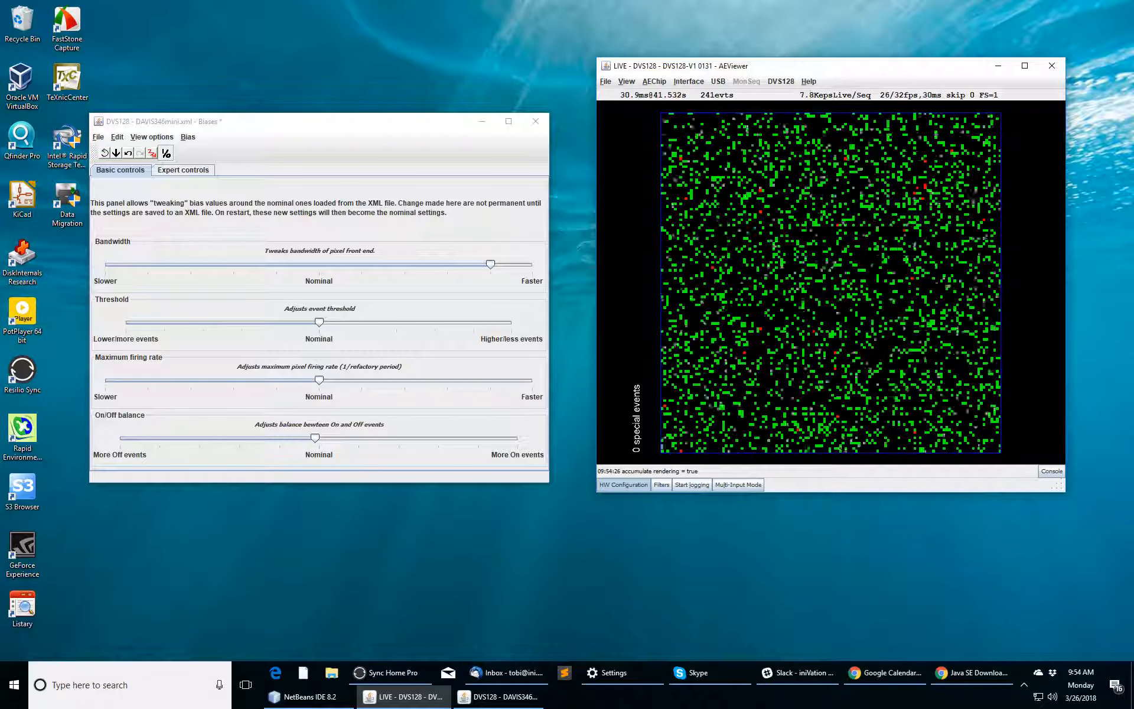
{"action": "key", "text": "p"}
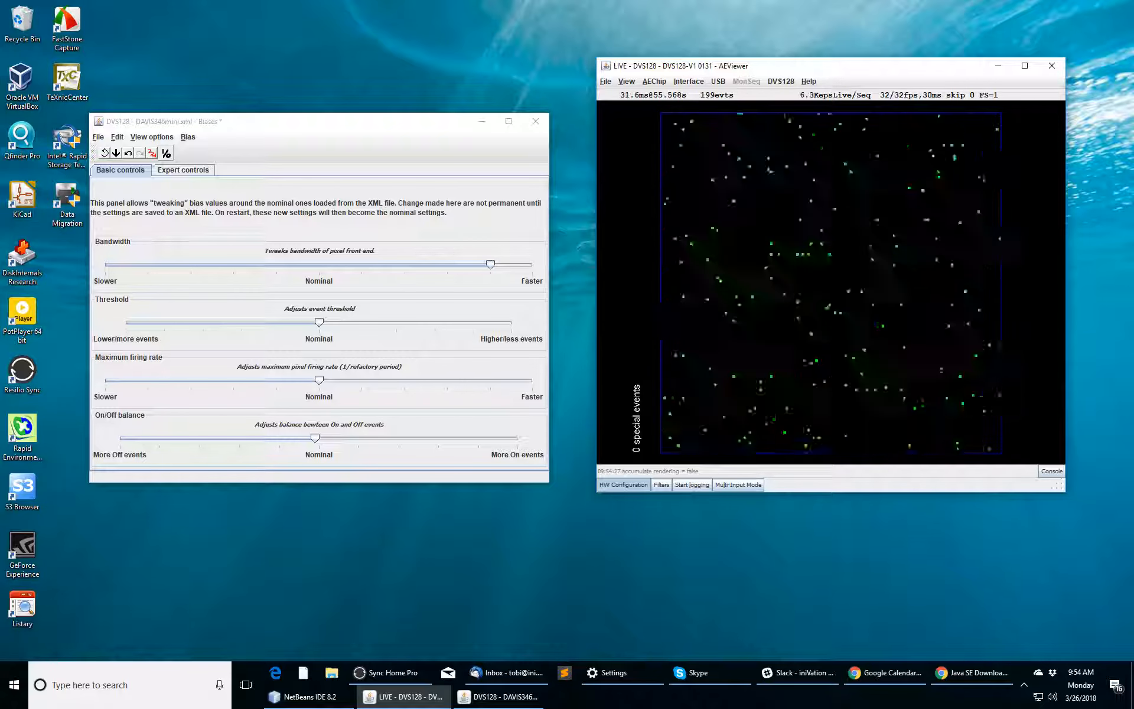
{"action": "left_click", "coordinate": [661, 484]}
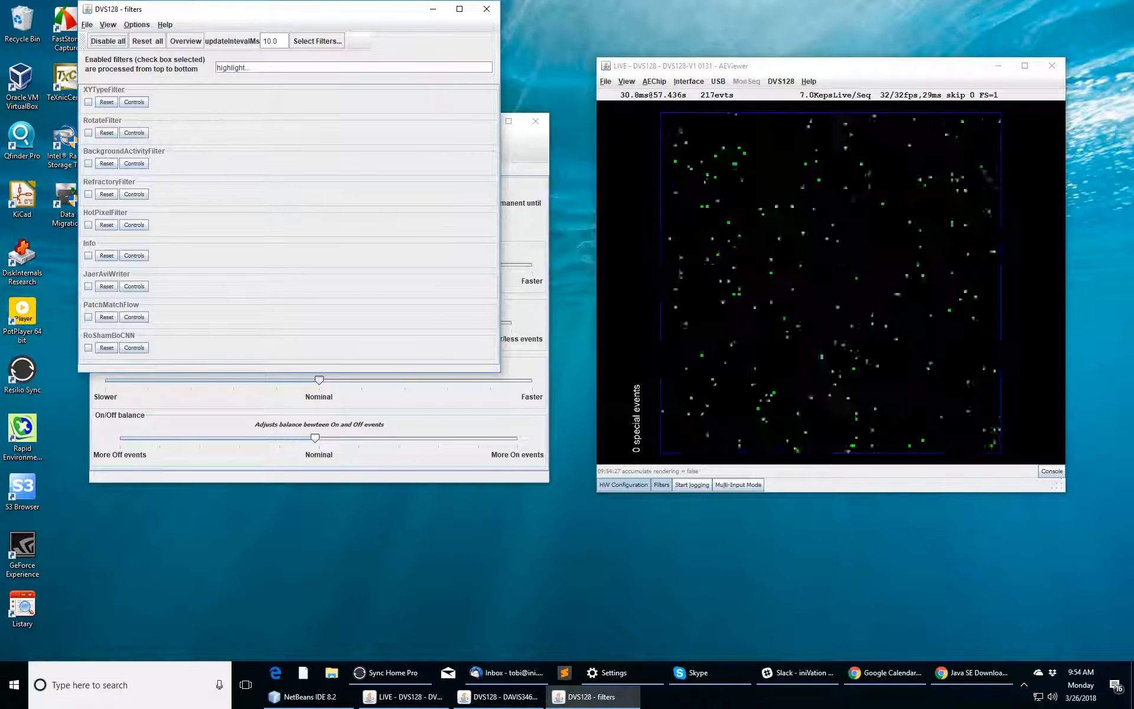
Step: Enable BackgroundActivityFilter with dt 12,038, then disable it and close the filters window
{"action": "left_click", "coordinate": [88, 163]}
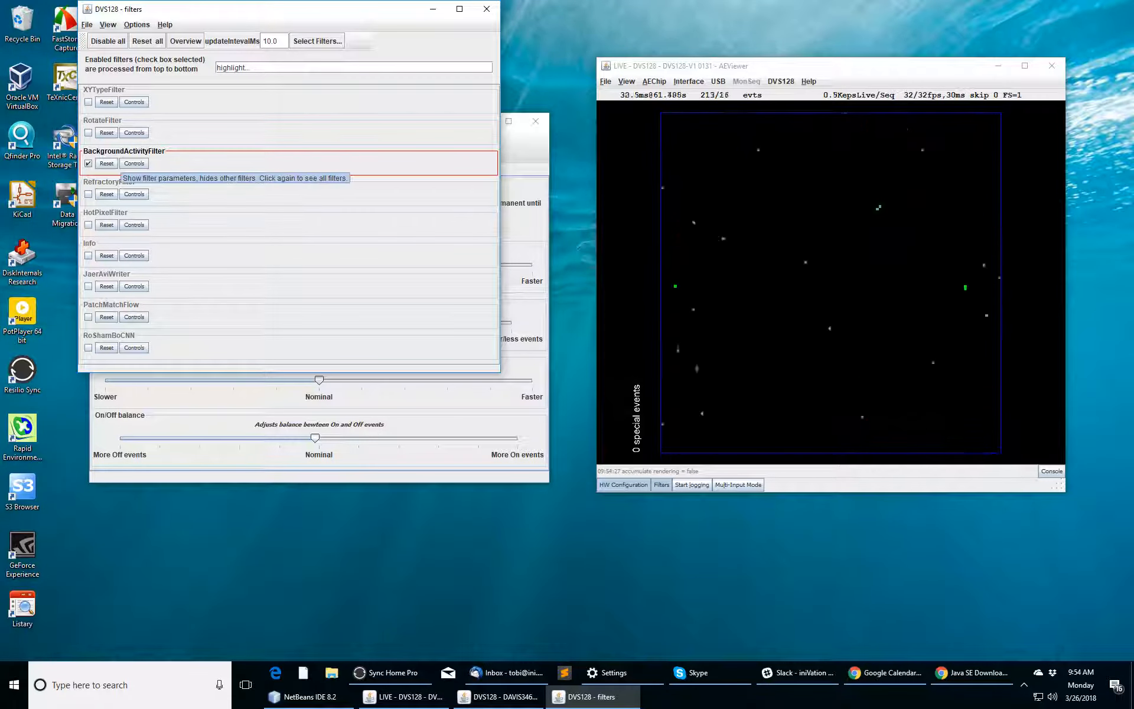
{"action": "left_click", "coordinate": [134, 163]}
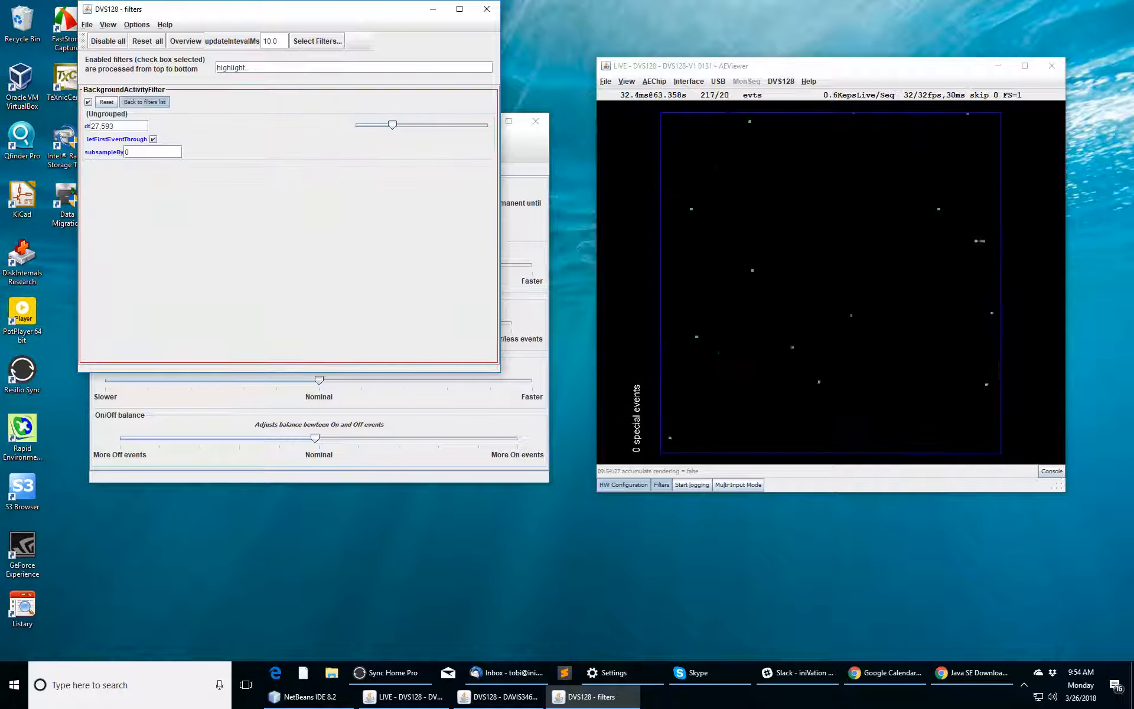
{"action": "scroll", "coordinate": [109, 125], "scroll_direction": "down", "scroll_amount": 4}
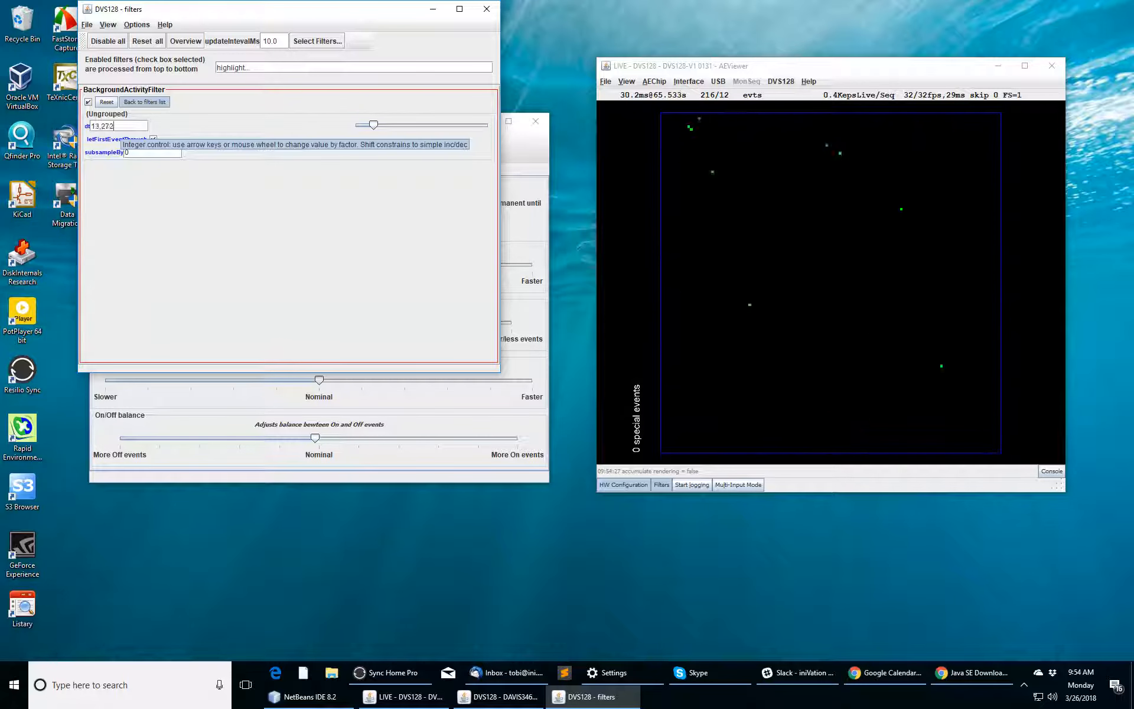
{"action": "scroll", "coordinate": [109, 126], "scroll_direction": "down", "scroll_amount": 1}
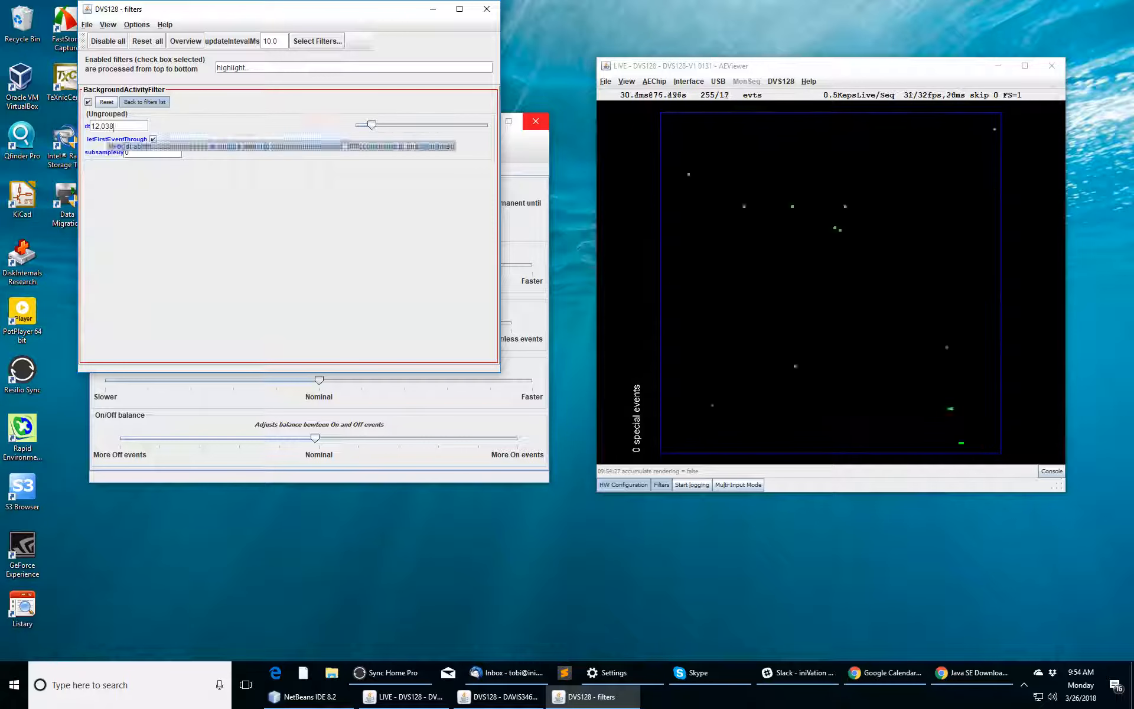
{"action": "left_click", "coordinate": [88, 101]}
{"action": "left_click", "coordinate": [144, 101]}
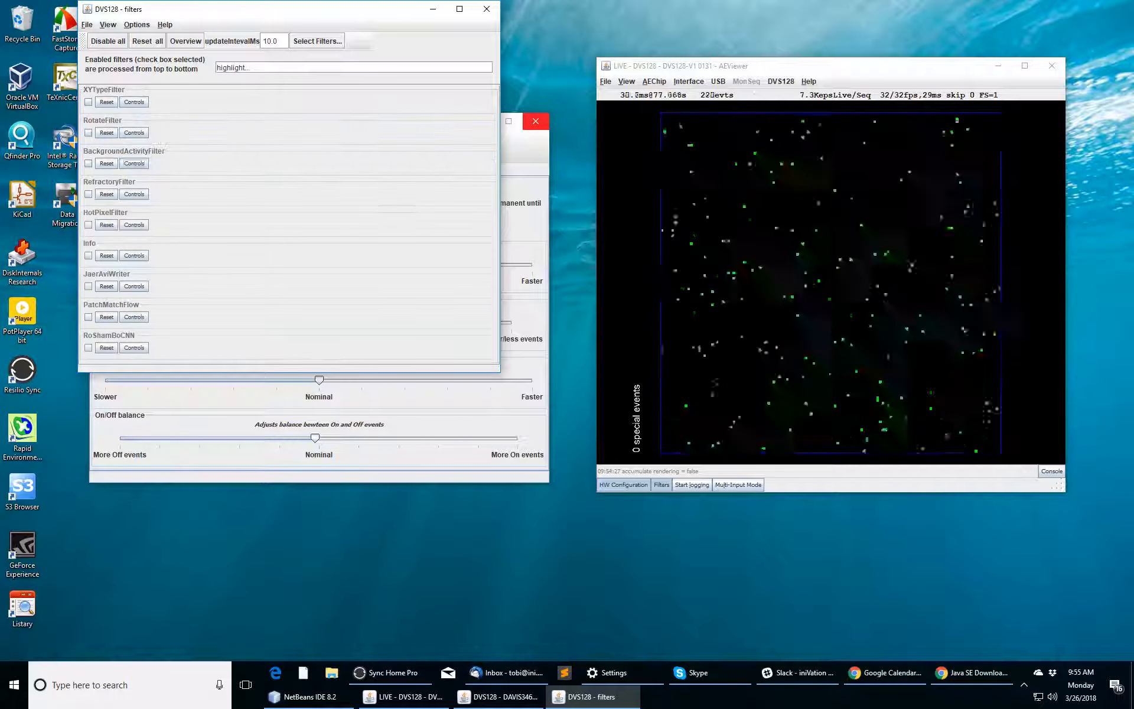
{"action": "left_click", "coordinate": [487, 8]}
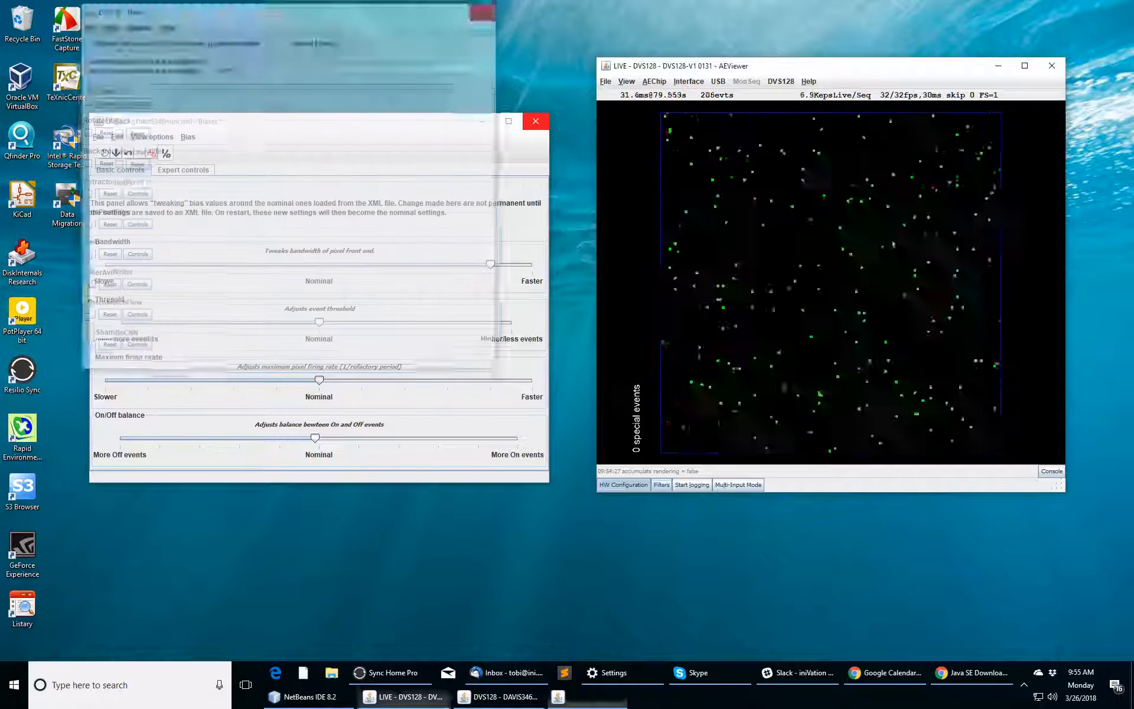
Step: Set pixel bandwidth just above nominal, then load biasgenSettings/DVS128/DVS128Fast.xml as the bias settings
{"action": "left_click_drag", "start_coordinate": [490, 264], "coordinate": [324, 264]}
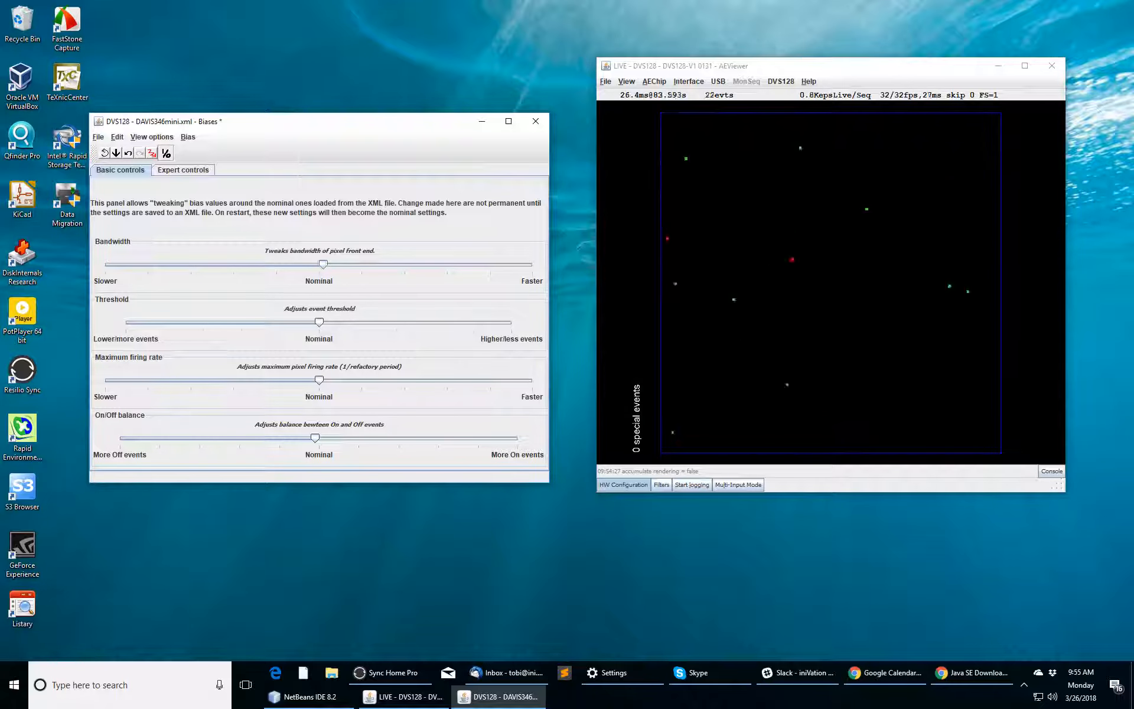
{"action": "left_click", "coordinate": [826, 265]}
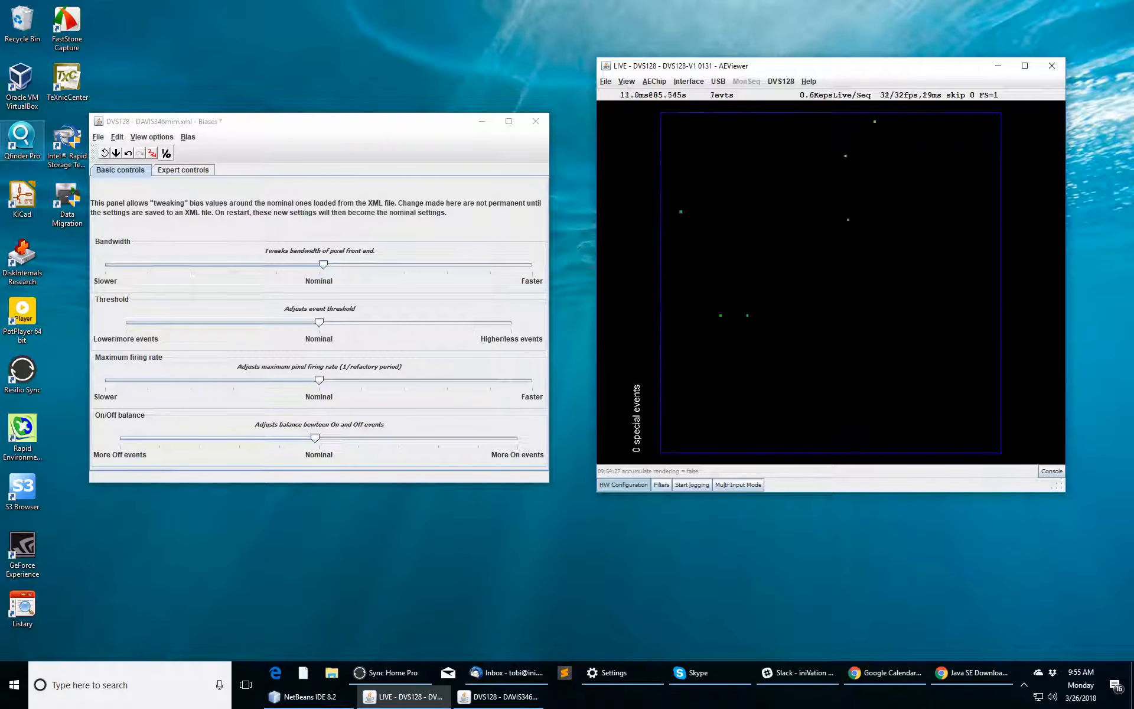
{"action": "left_click", "coordinate": [98, 136]}
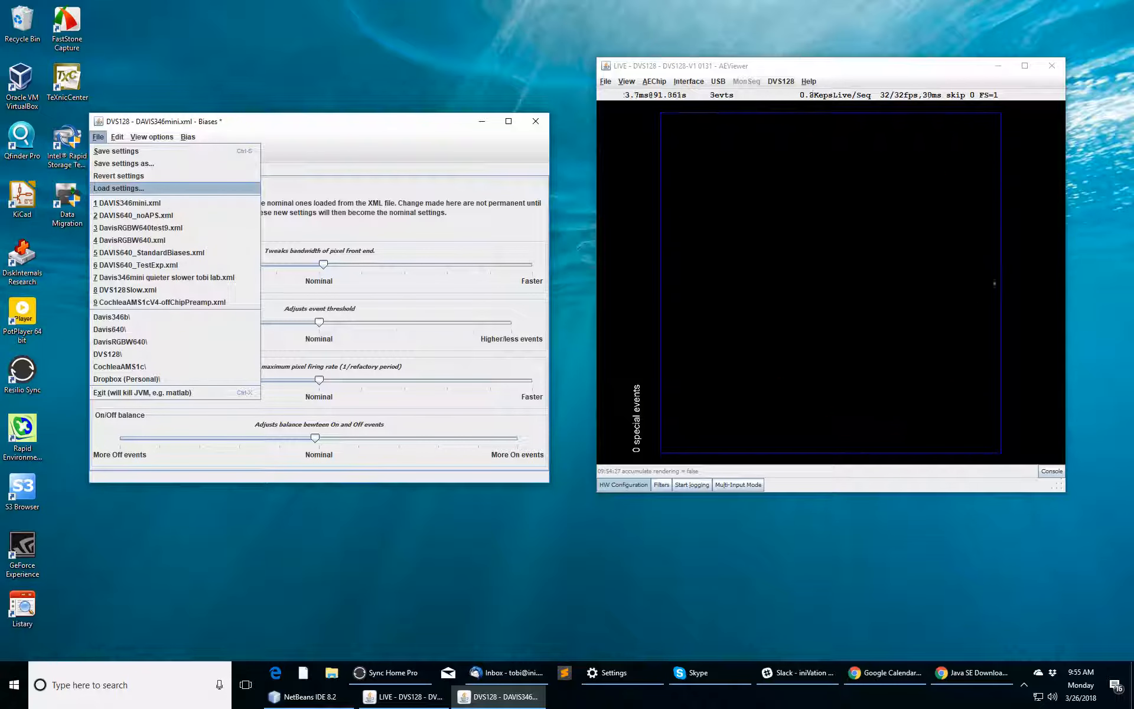
{"action": "left_click", "coordinate": [118, 189]}
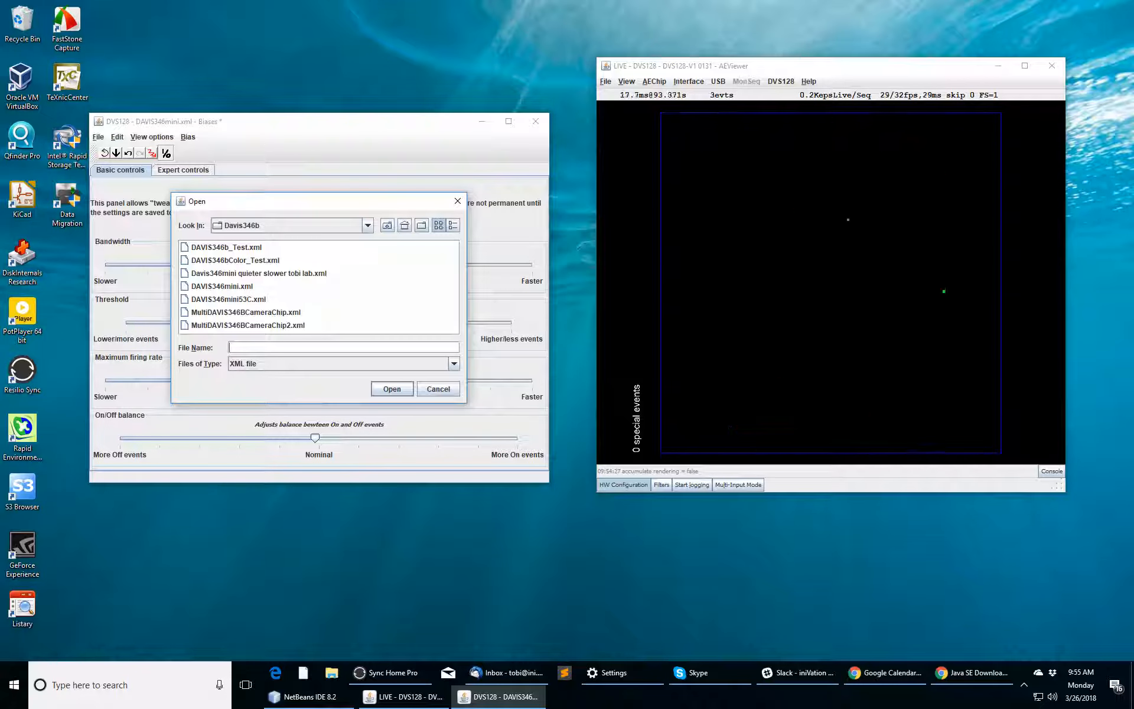
{"action": "left_click", "coordinate": [387, 225]}
{"action": "left_click", "coordinate": [367, 225]}
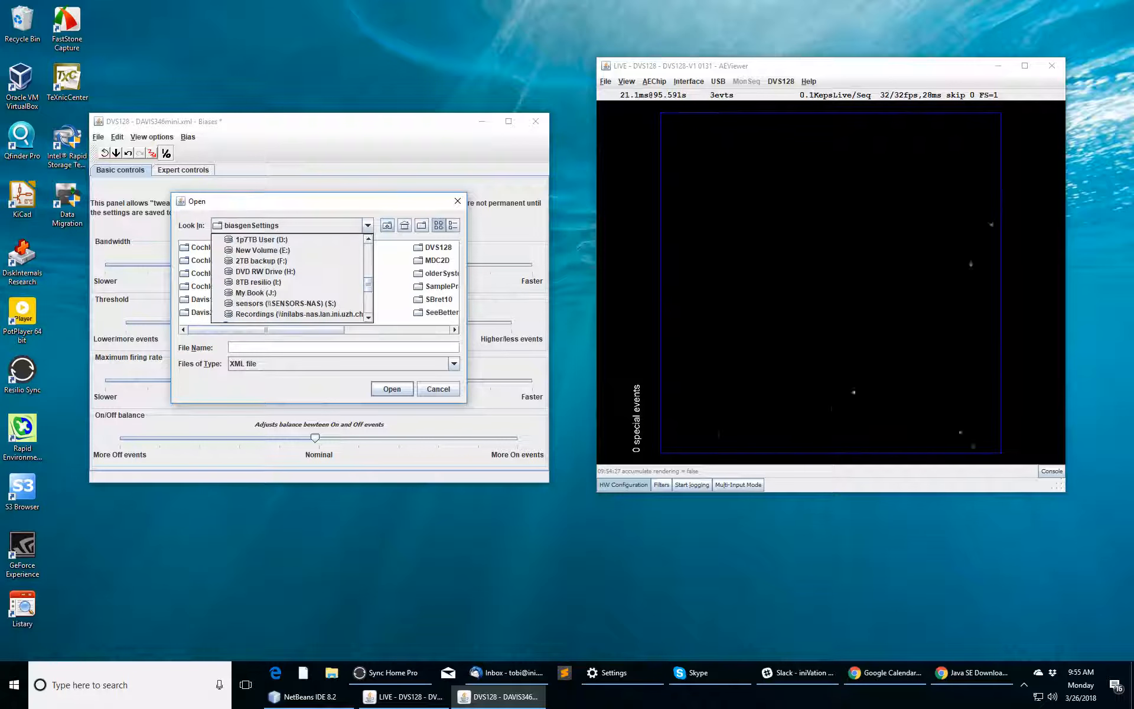
{"action": "scroll", "coordinate": [289, 278], "scroll_direction": "up", "scroll_amount": 3}
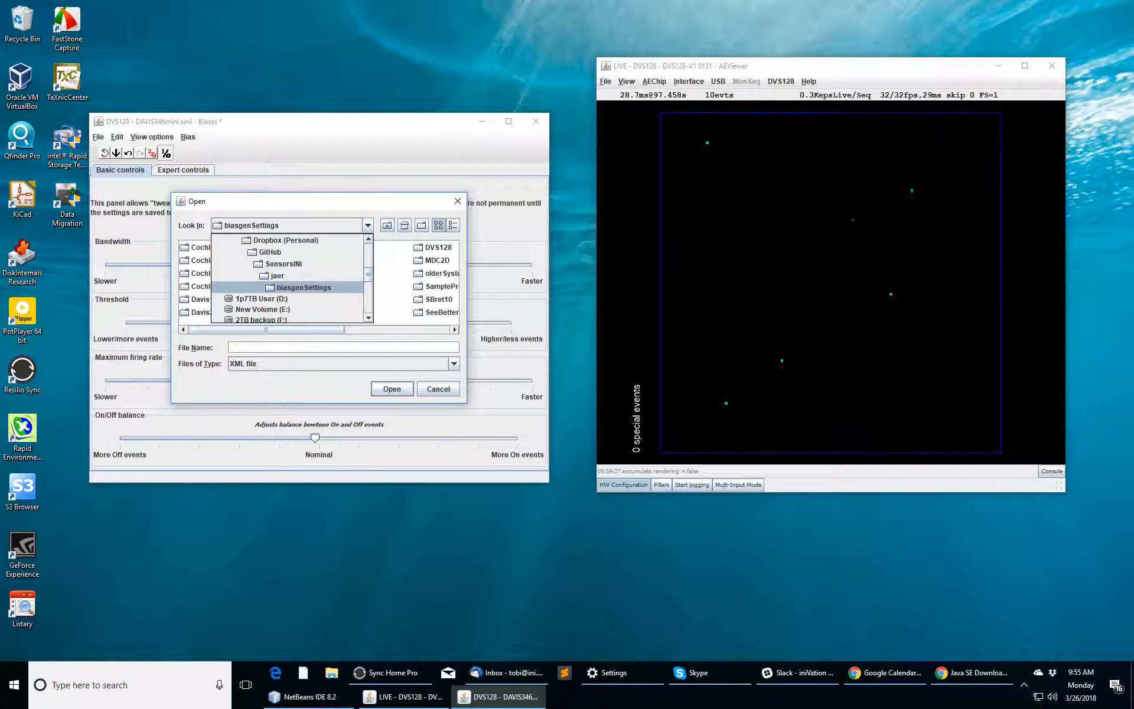
{"action": "left_click", "coordinate": [304, 287]}
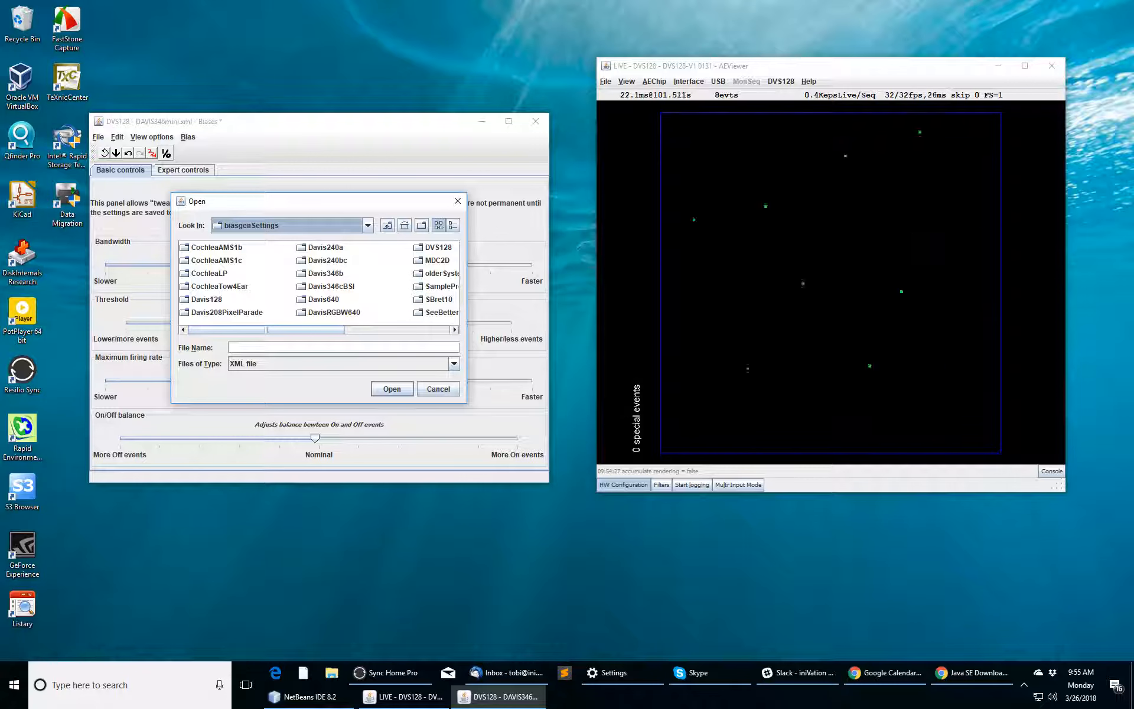
{"action": "double_click", "coordinate": [438, 248]}
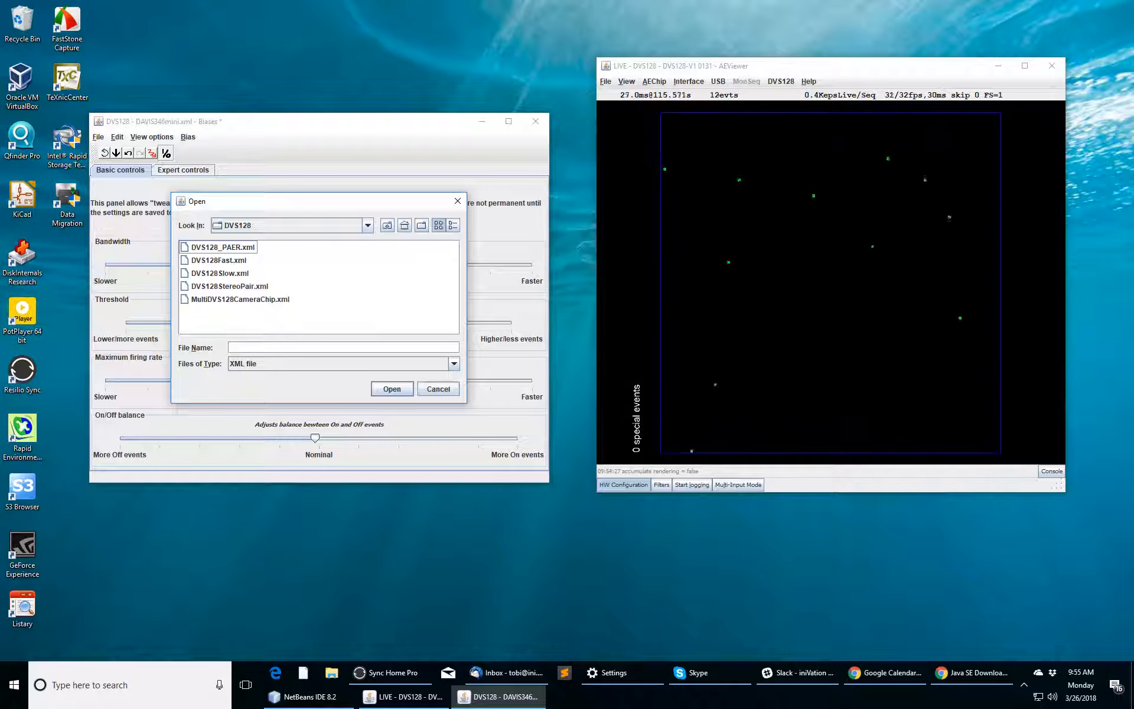
{"action": "left_click", "coordinate": [219, 260]}
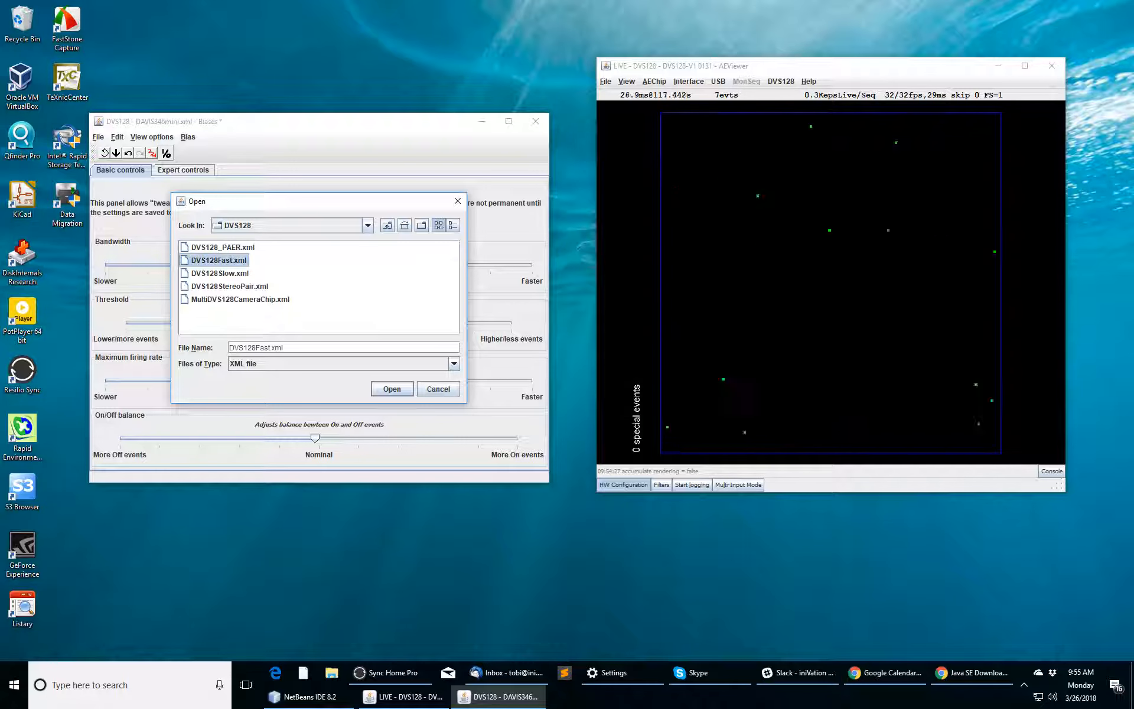
{"action": "key", "text": "Return"}
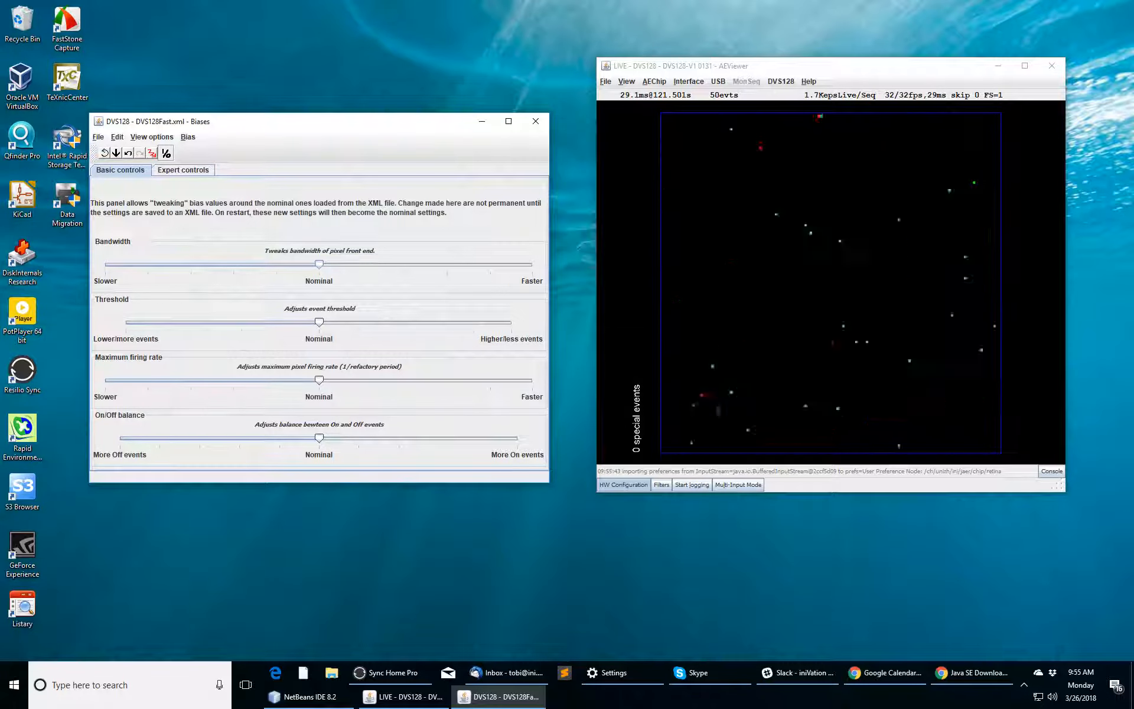
Step: Switch the Biases window to Expert controls to list IPot values such as diffOn 942.9n
{"action": "left_click", "coordinate": [183, 170]}
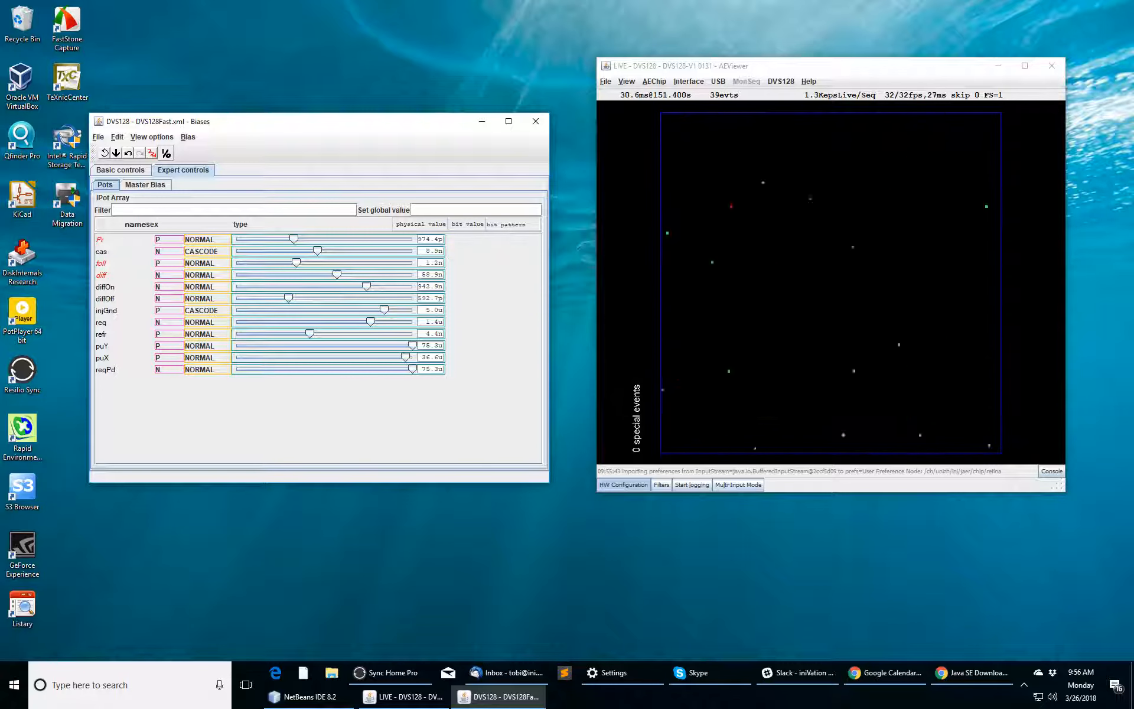
Step: Try several diffOn and diffOff values, leave diffOff at 734.4p, and return to Basic controls
{"action": "mouse_move", "coordinate": [367, 287]}
{"action": "left_mouse_down"}
{"action": "mouse_move", "coordinate": [347, 288]}
{"action": "mouse_move", "coordinate": [360, 287]}
{"action": "left_mouse_up"}
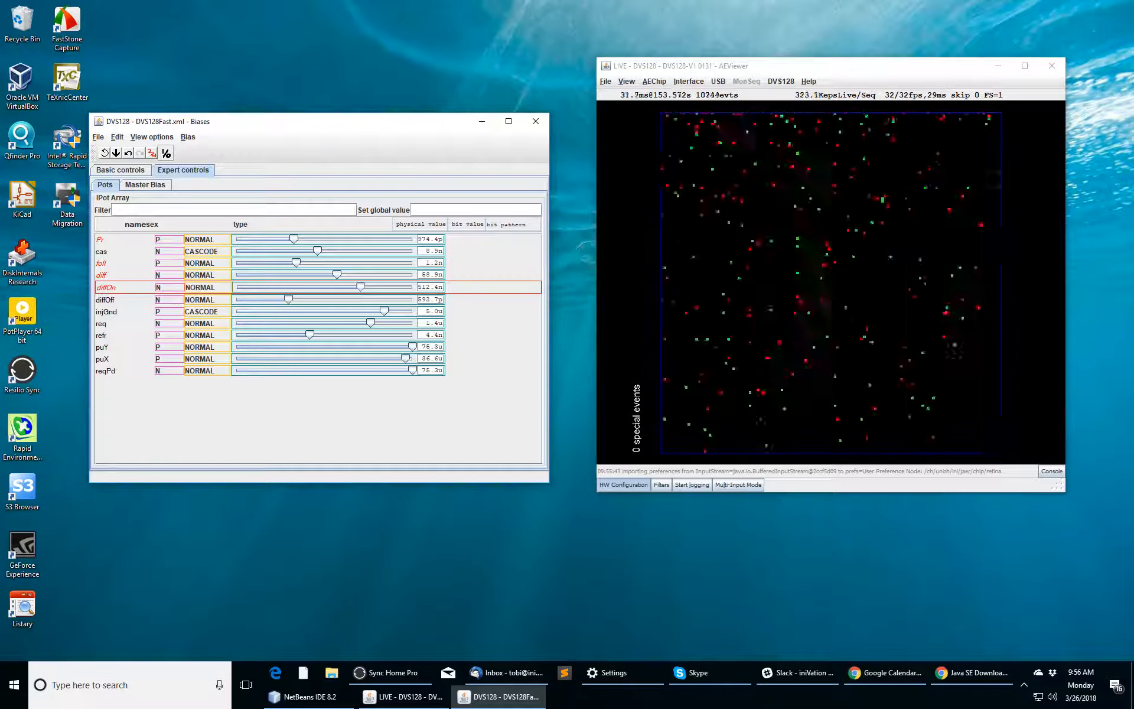
{"action": "left_click_drag", "start_coordinate": [289, 300], "coordinate": [361, 286]}
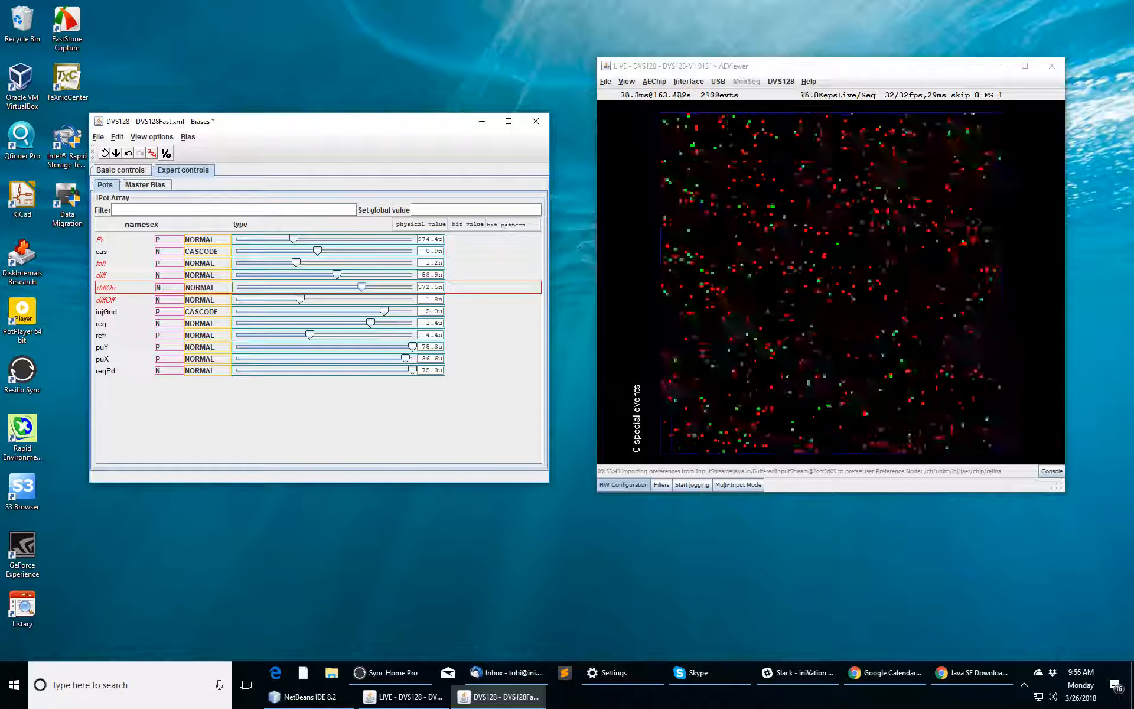
{"action": "left_click_drag", "start_coordinate": [300, 299], "coordinate": [291, 300]}
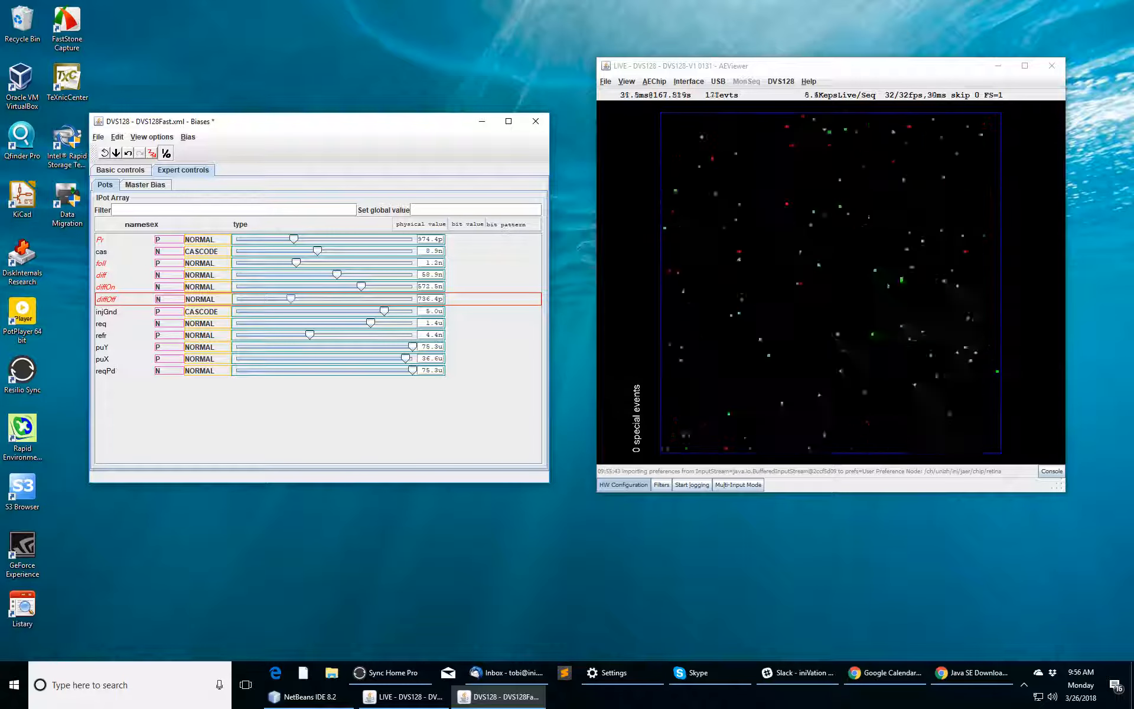
{"action": "left_click_drag", "start_coordinate": [361, 286], "coordinate": [367, 287]}
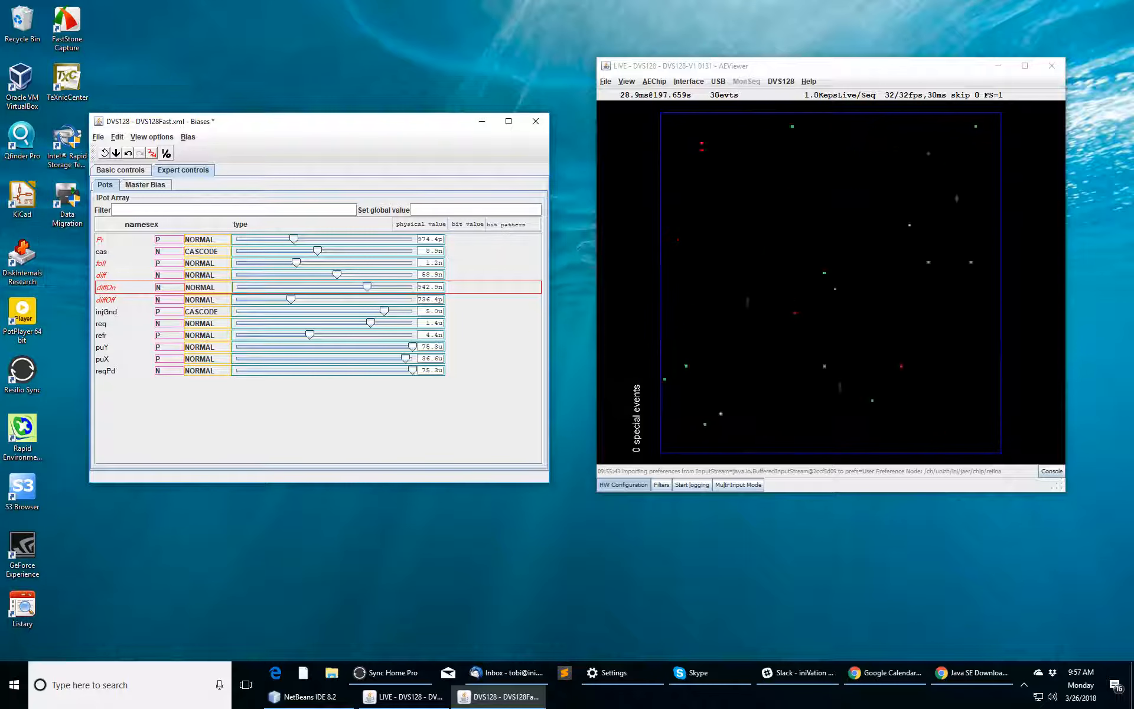
{"action": "left_click", "coordinate": [120, 170]}
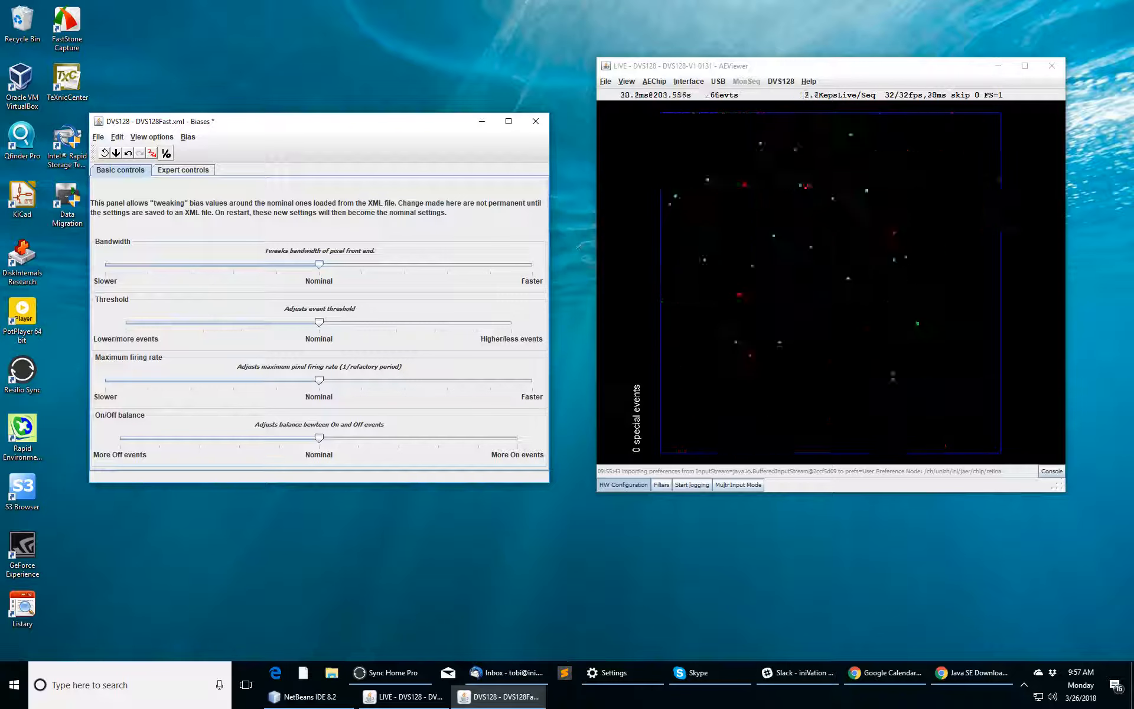
Step: Cycle the live viewer's event colouring to GrayLevel mode
{"action": "key", "text": "alt+Tab"}
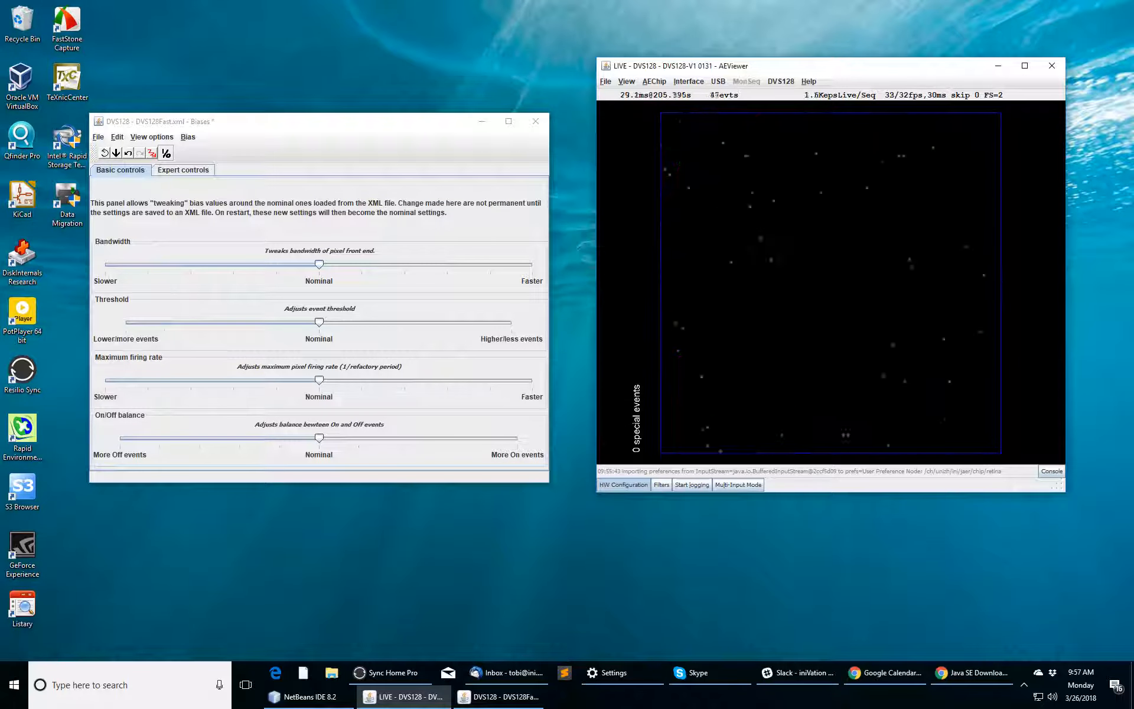
{"action": "key", "text": "c"}
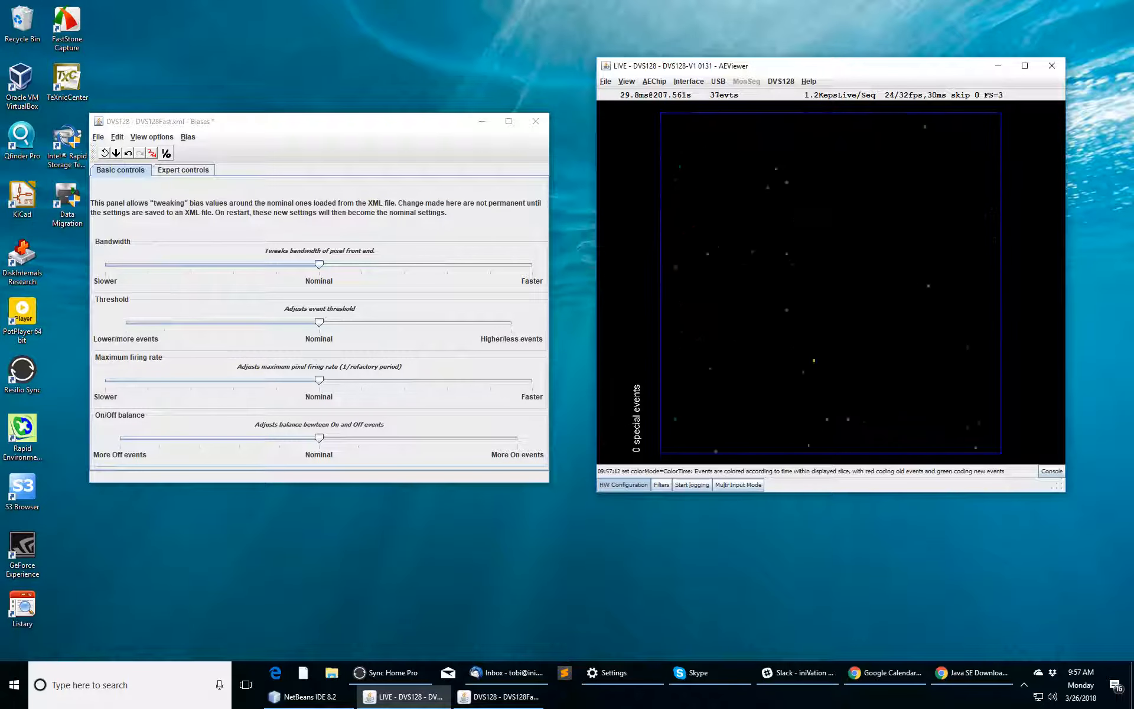
{"action": "key", "text": "c"}
{"action": "key", "text": "c"}
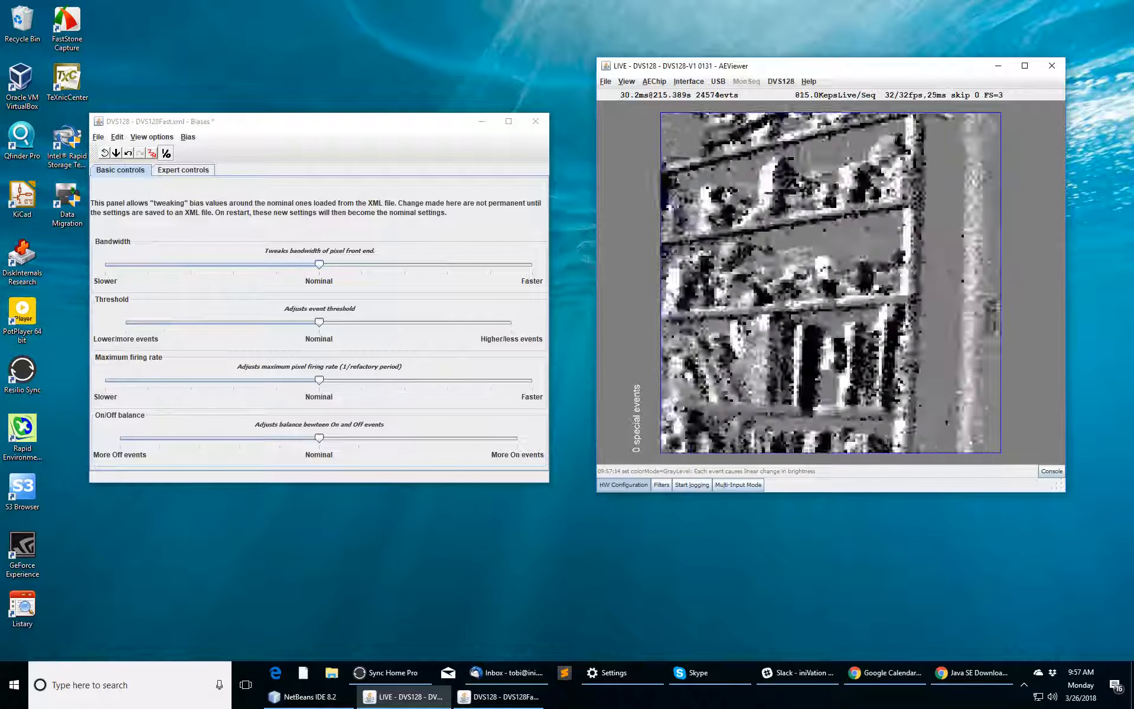
Step: Tune the event Threshold slider back close to nominal and bring up the event filters list
{"action": "left_click_drag", "start_coordinate": [319, 322], "coordinate": [470, 322]}
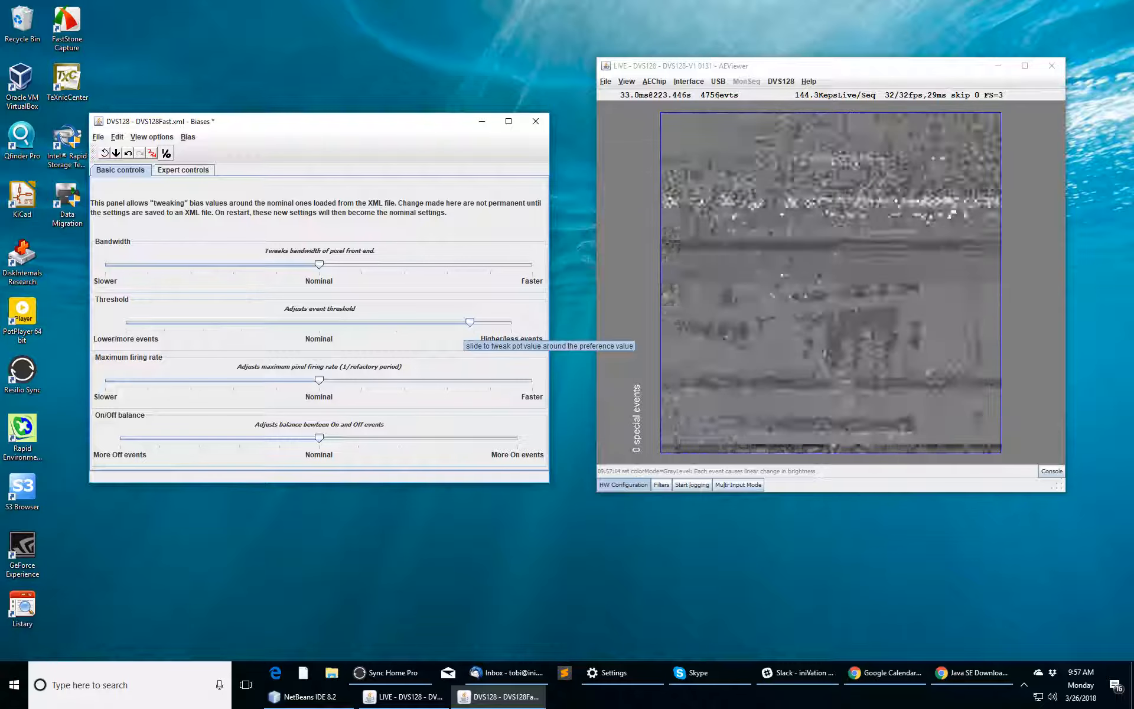
{"action": "left_click_drag", "start_coordinate": [469, 323], "coordinate": [417, 322]}
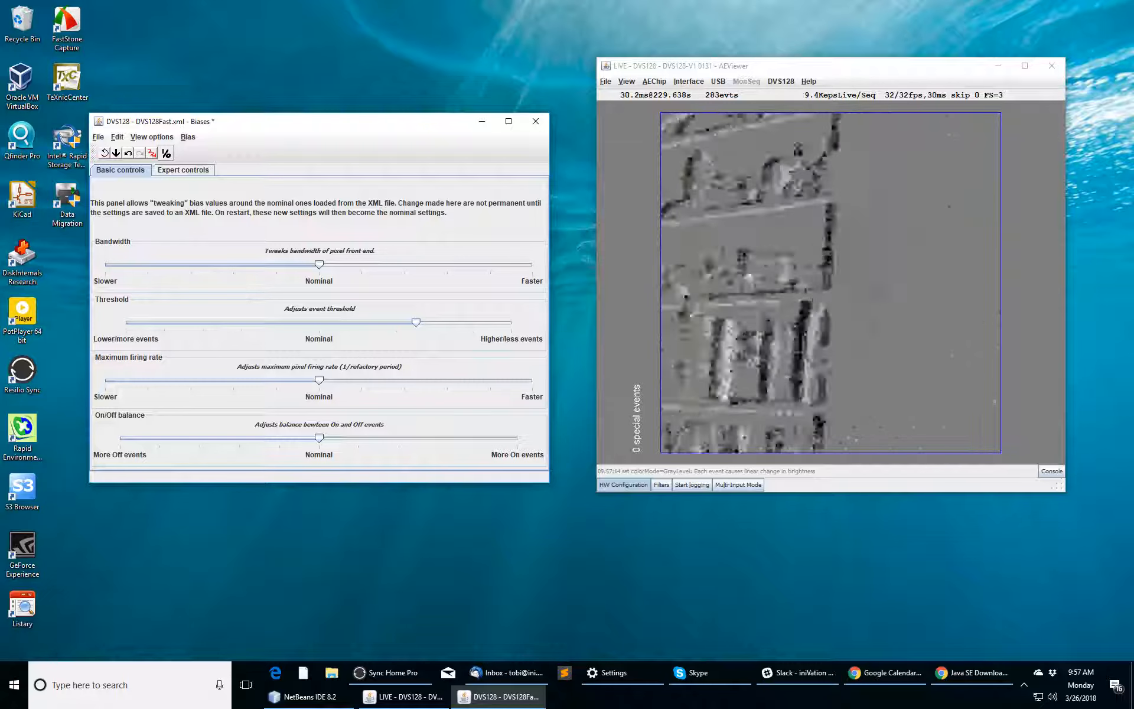
{"action": "left_click_drag", "start_coordinate": [417, 322], "coordinate": [285, 322]}
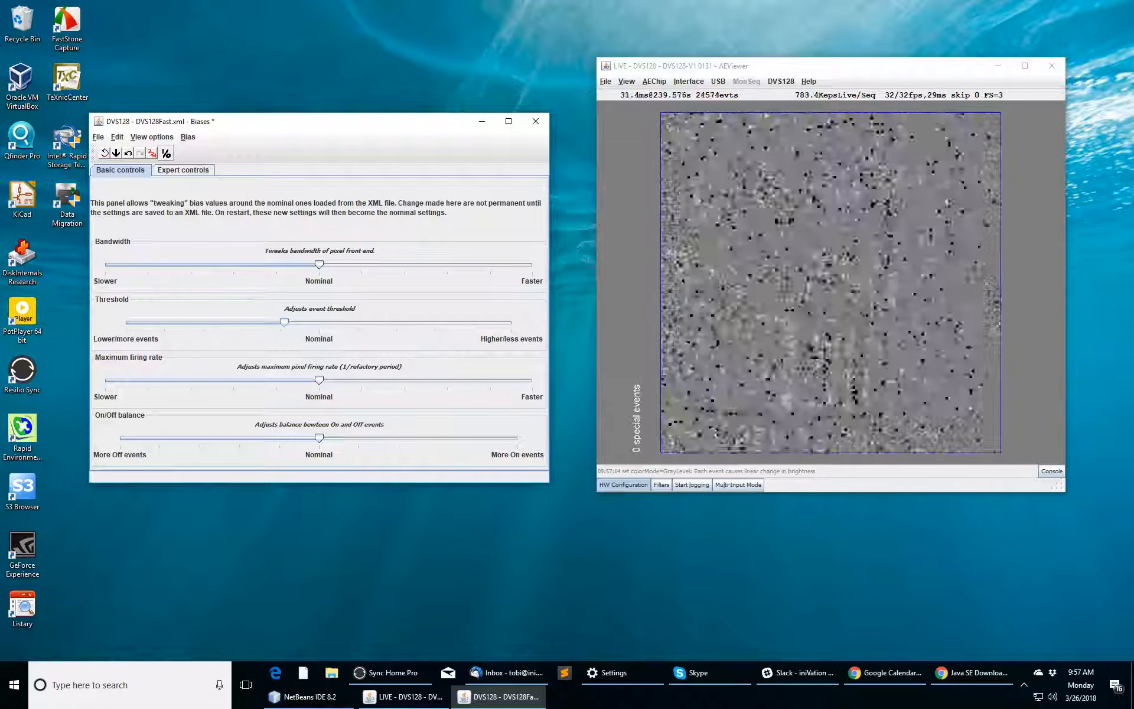
{"action": "left_click_drag", "start_coordinate": [284, 323], "coordinate": [312, 322]}
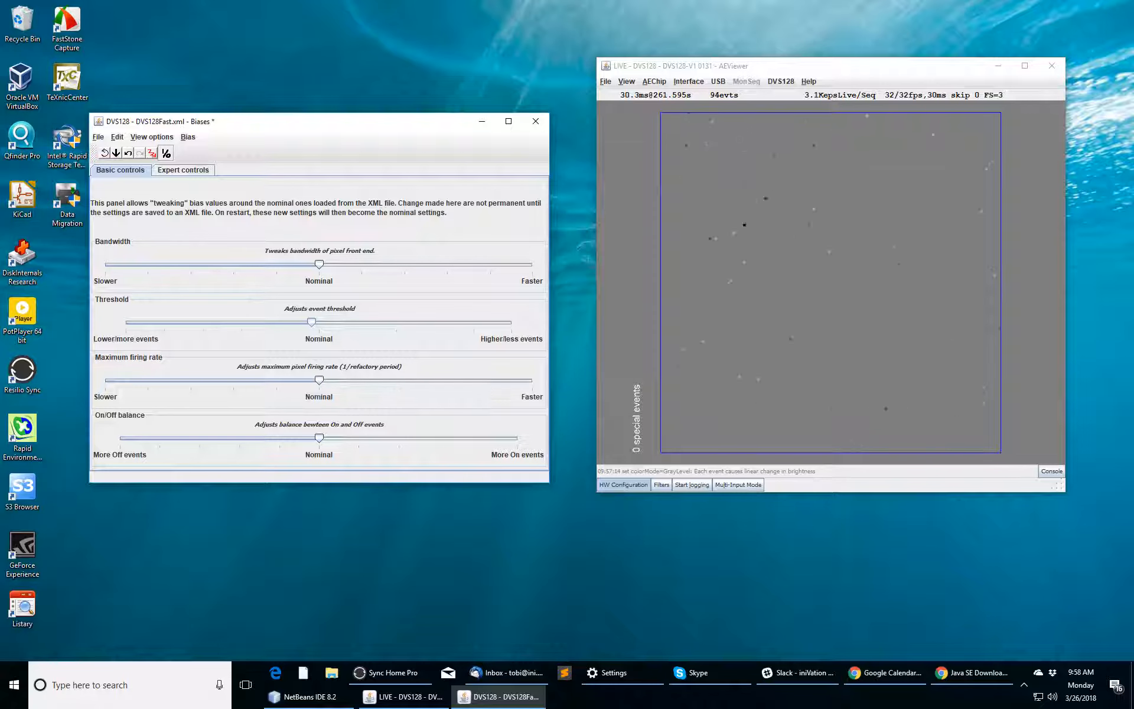
{"action": "left_click", "coordinate": [831, 283]}
{"action": "left_click", "coordinate": [662, 485]}
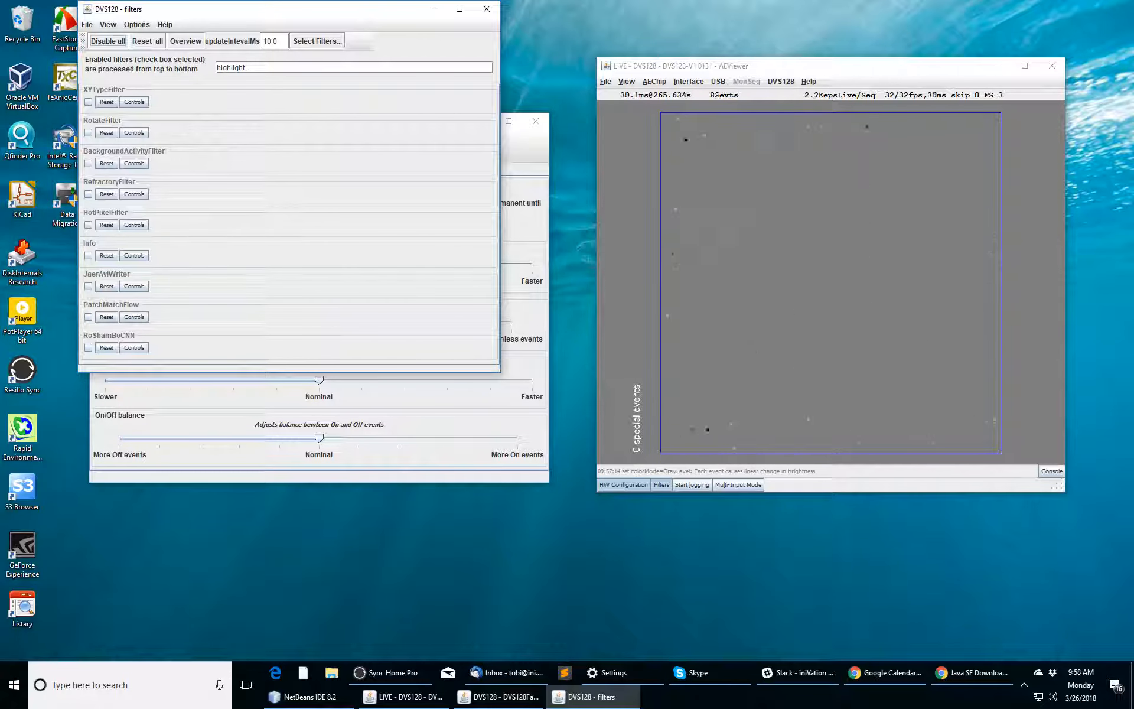
Step: Enable the Info filter overlay, reset its statistics, and open its Controls settings
{"action": "left_click", "coordinate": [88, 255]}
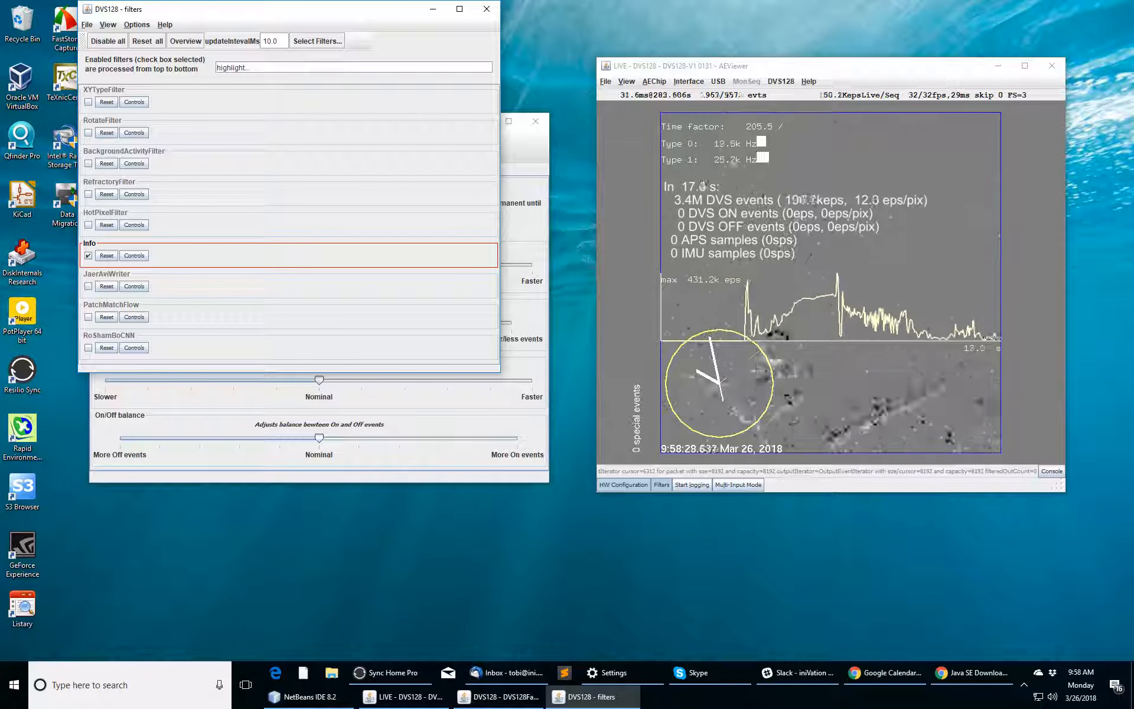
{"action": "left_click", "coordinate": [106, 255]}
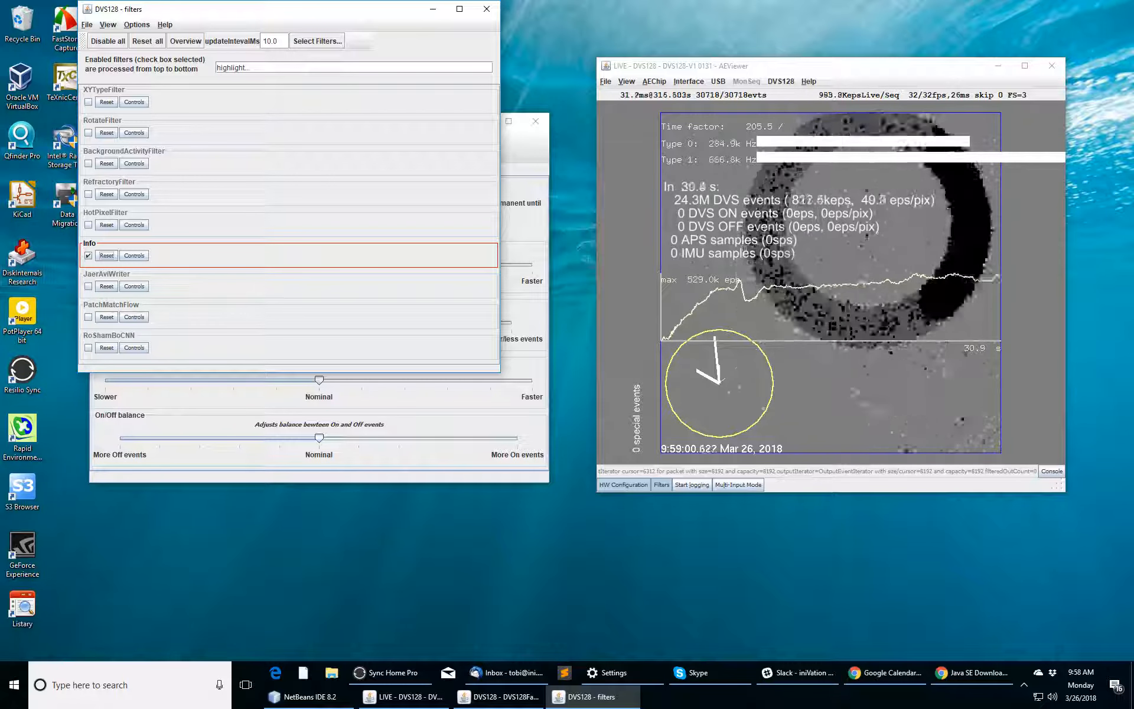
{"action": "left_click", "coordinate": [134, 255]}
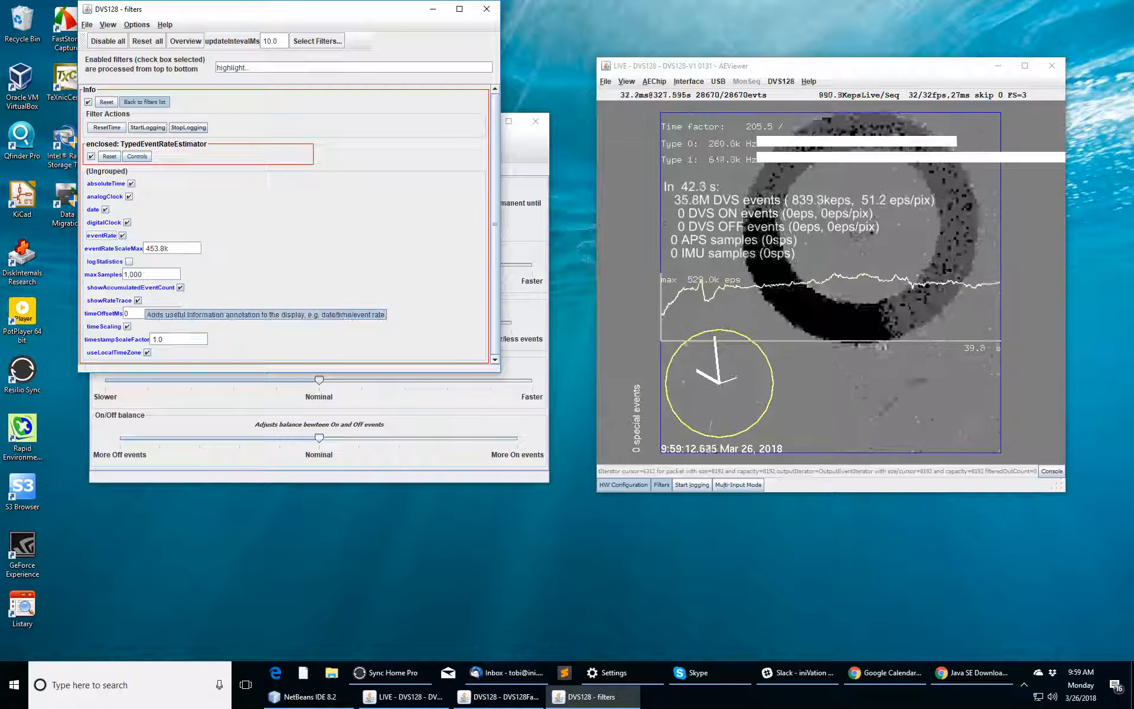
Step: Hide the accumulated event count, set eventRateScaleMax to 1.1M, and nudge maximum firing rate above Nominal
{"action": "left_click", "coordinate": [180, 287]}
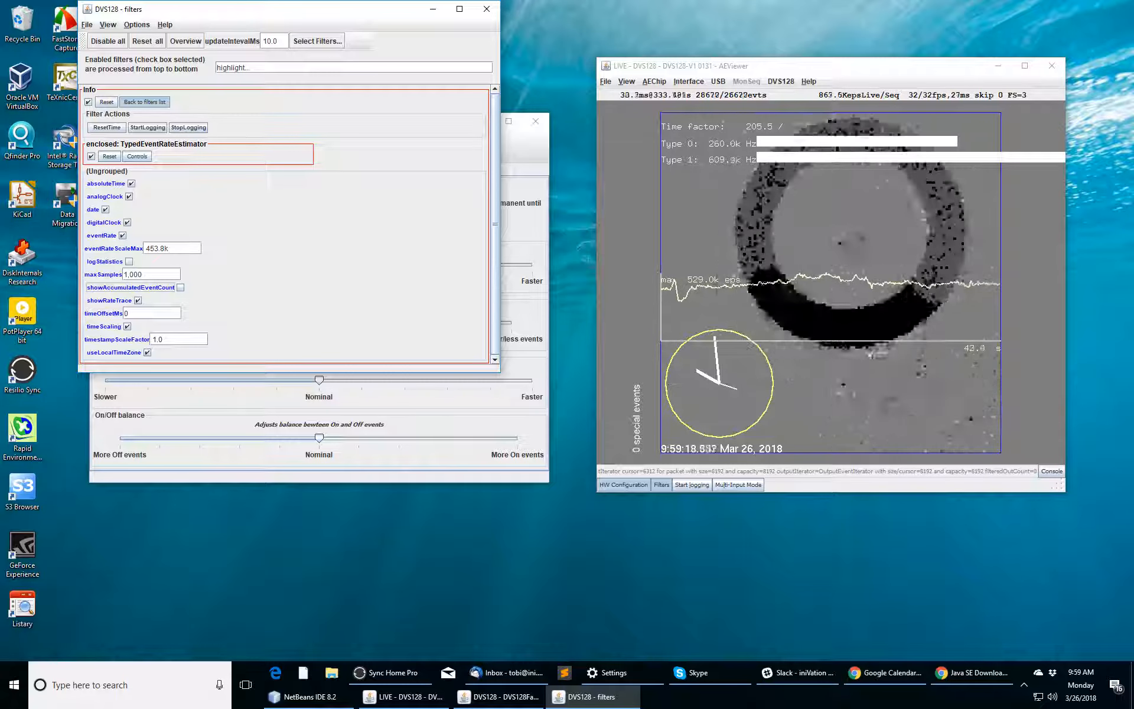
{"action": "left_click", "coordinate": [158, 248]}
{"action": "scroll", "coordinate": [158, 249], "scroll_direction": "down", "scroll_amount": 3}
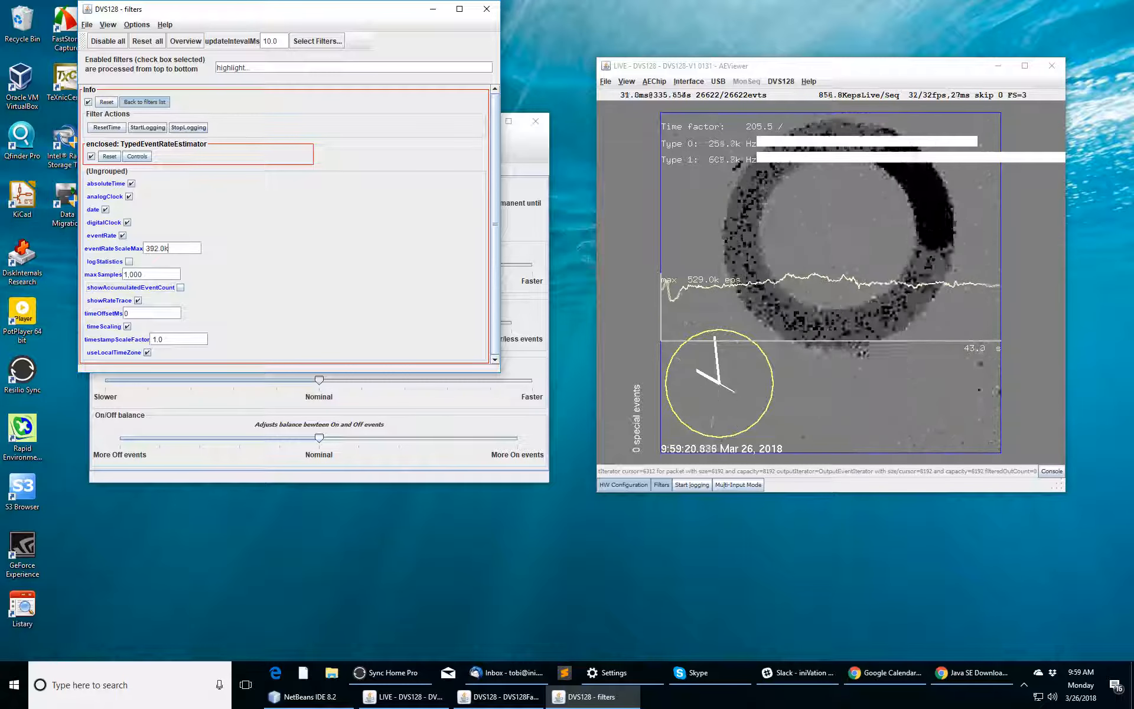
{"action": "scroll", "coordinate": [158, 249], "scroll_direction": "up", "scroll_amount": 19}
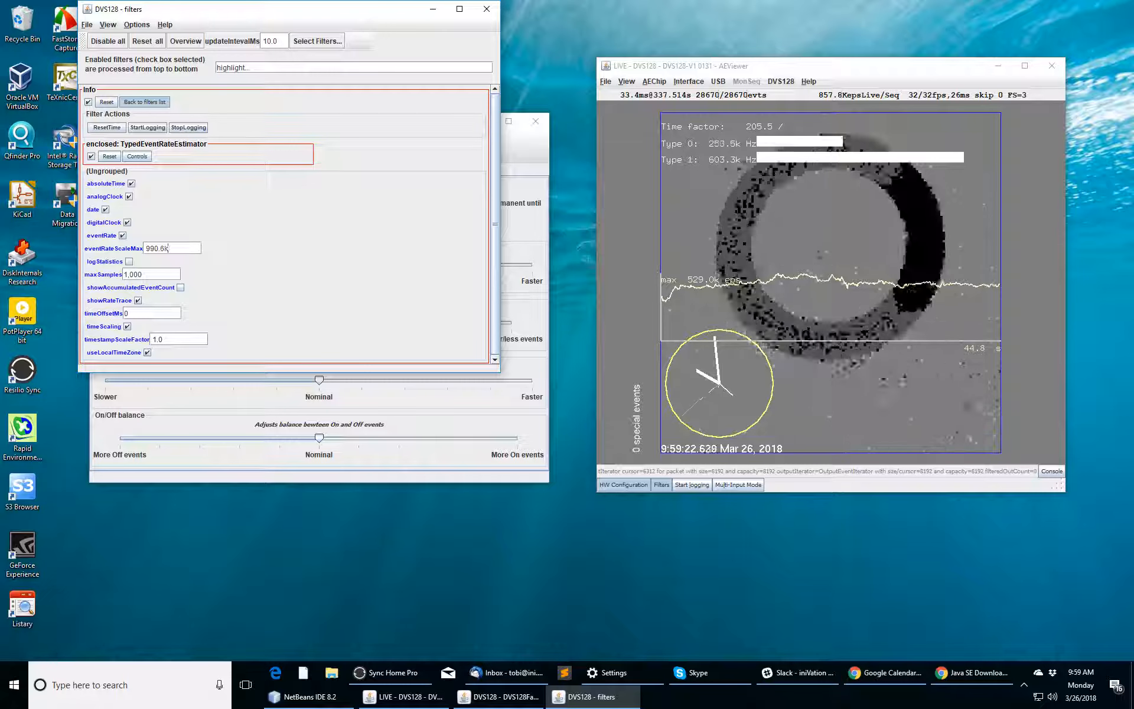
{"action": "scroll", "coordinate": [168, 248], "scroll_direction": "up", "scroll_amount": 3}
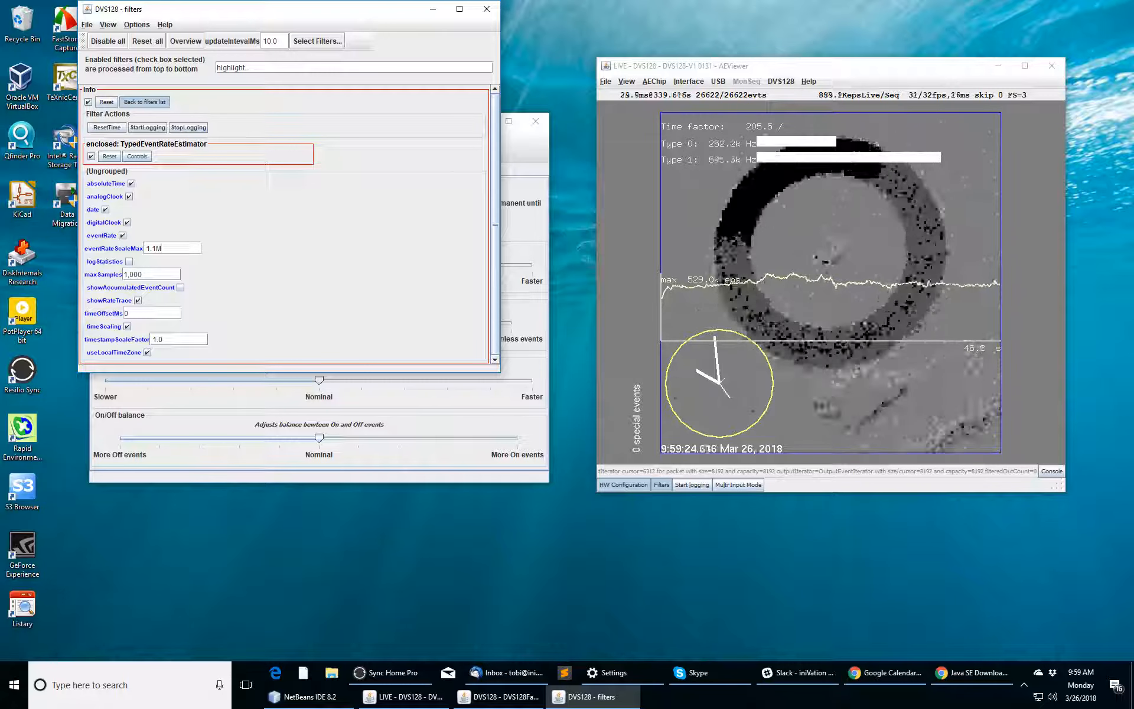
{"action": "key", "text": "alt+Tab"}
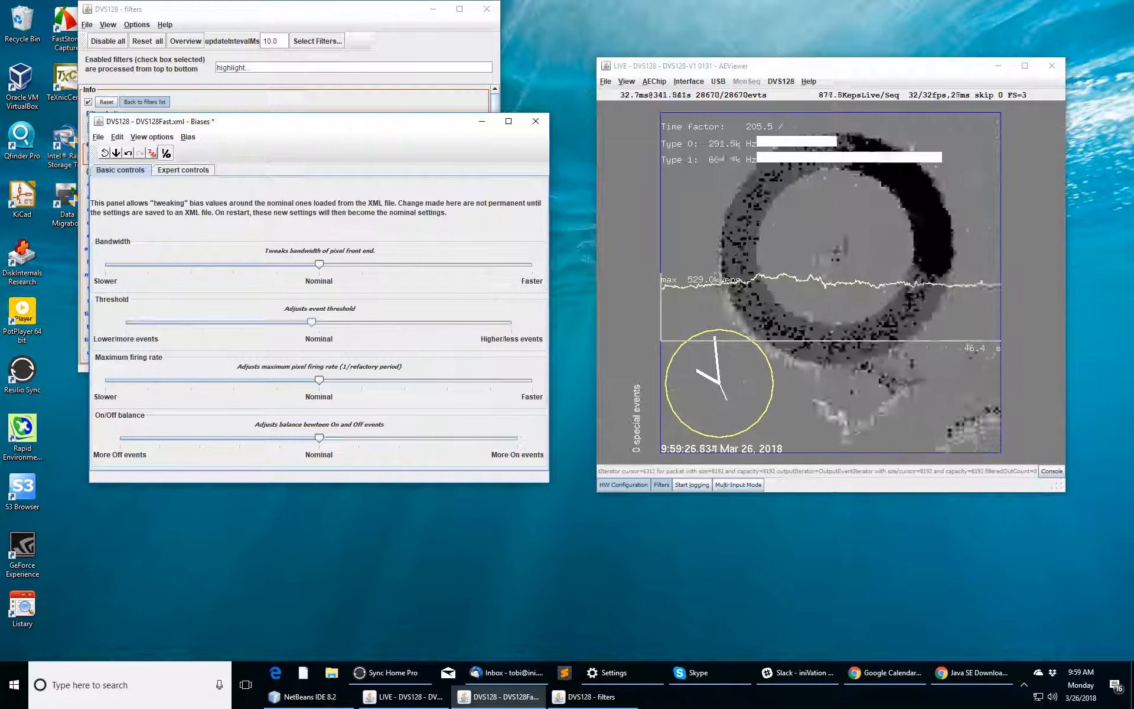
{"action": "left_click_drag", "start_coordinate": [319, 380], "coordinate": [329, 380]}
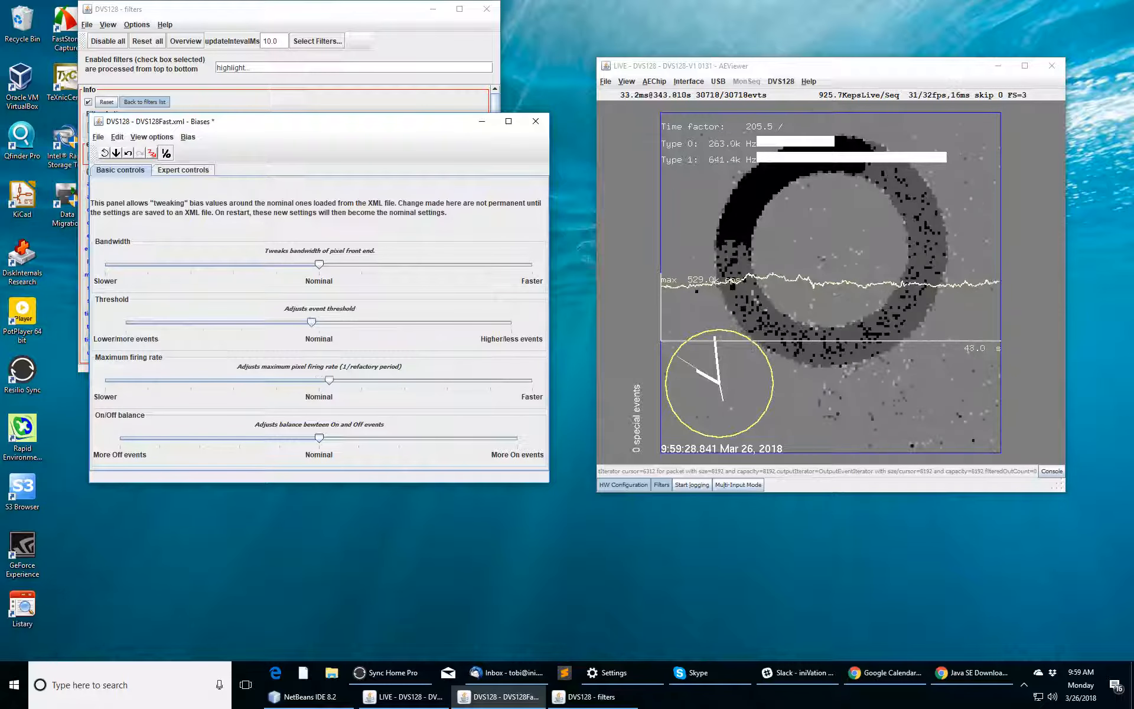